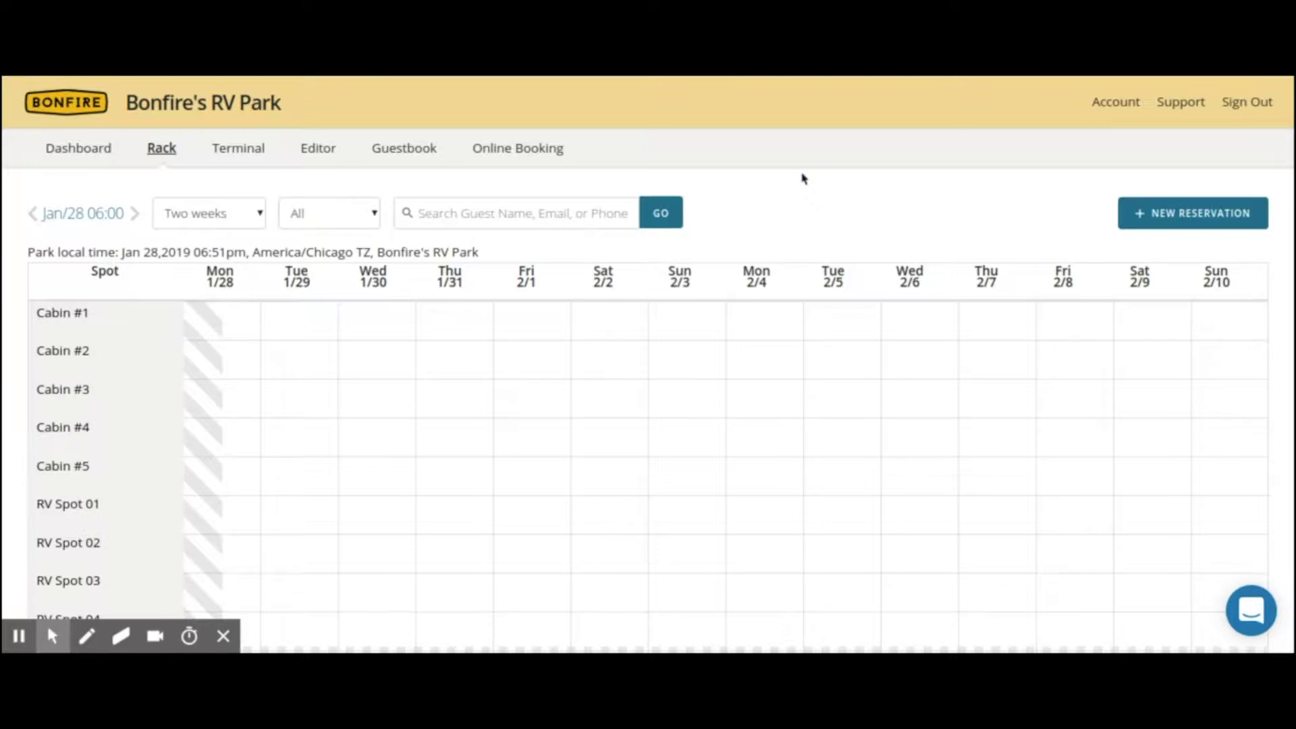
Open the park editor for Bonfire's RV Park
left_click(317, 148)
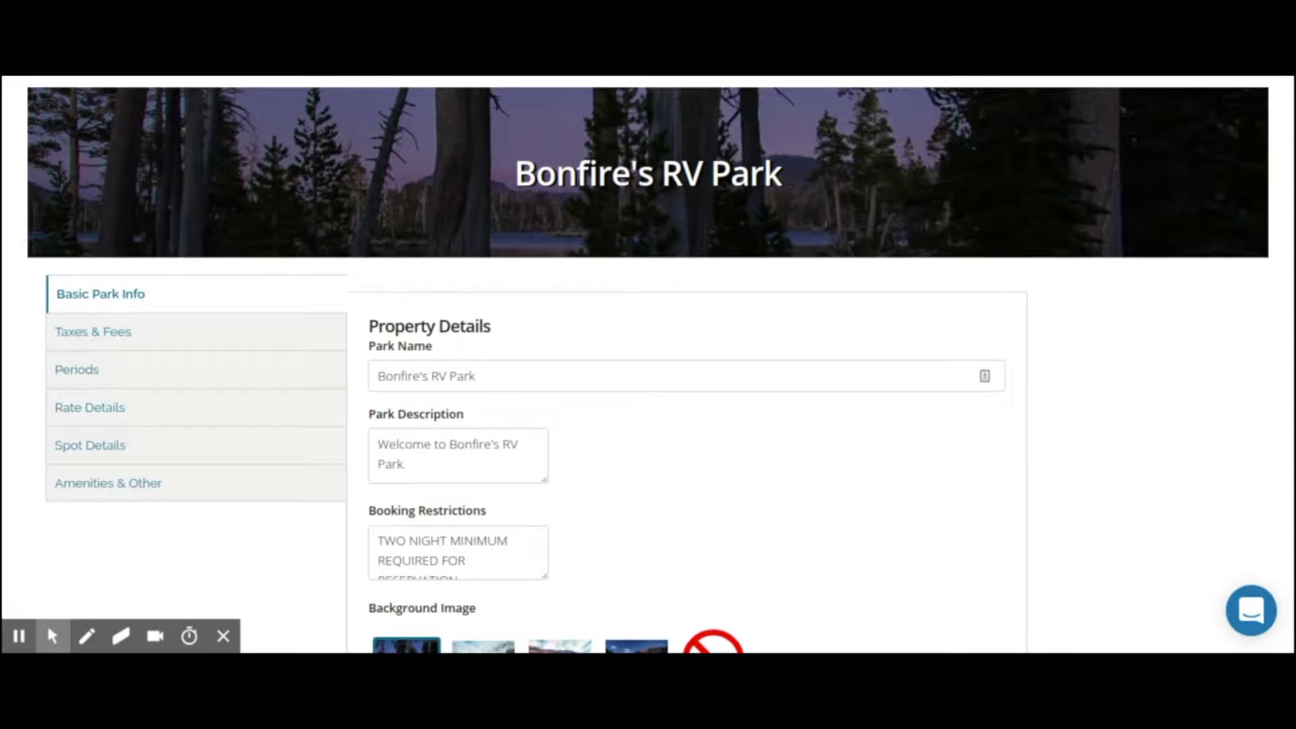
Show the 2019 Periods calendar and scroll down to the CREATE button
left_click(78, 373)
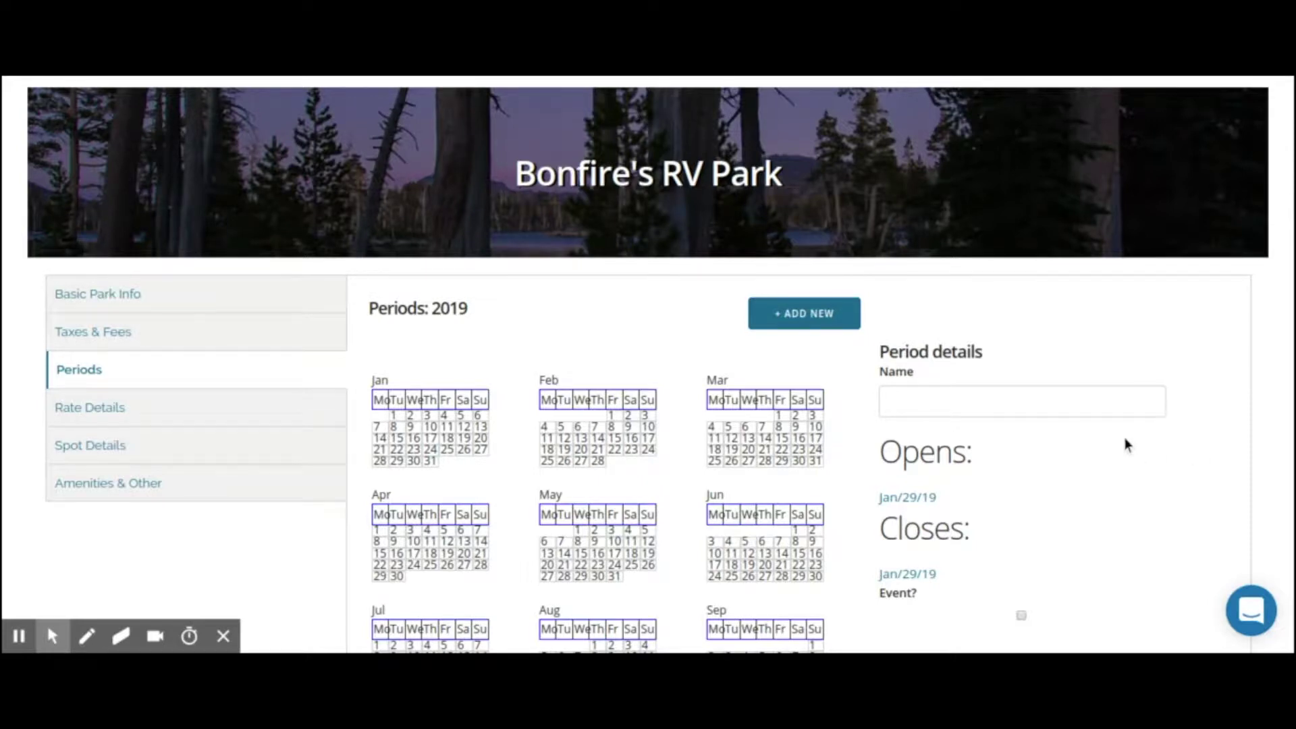
scroll(1125, 442, "down", 2)
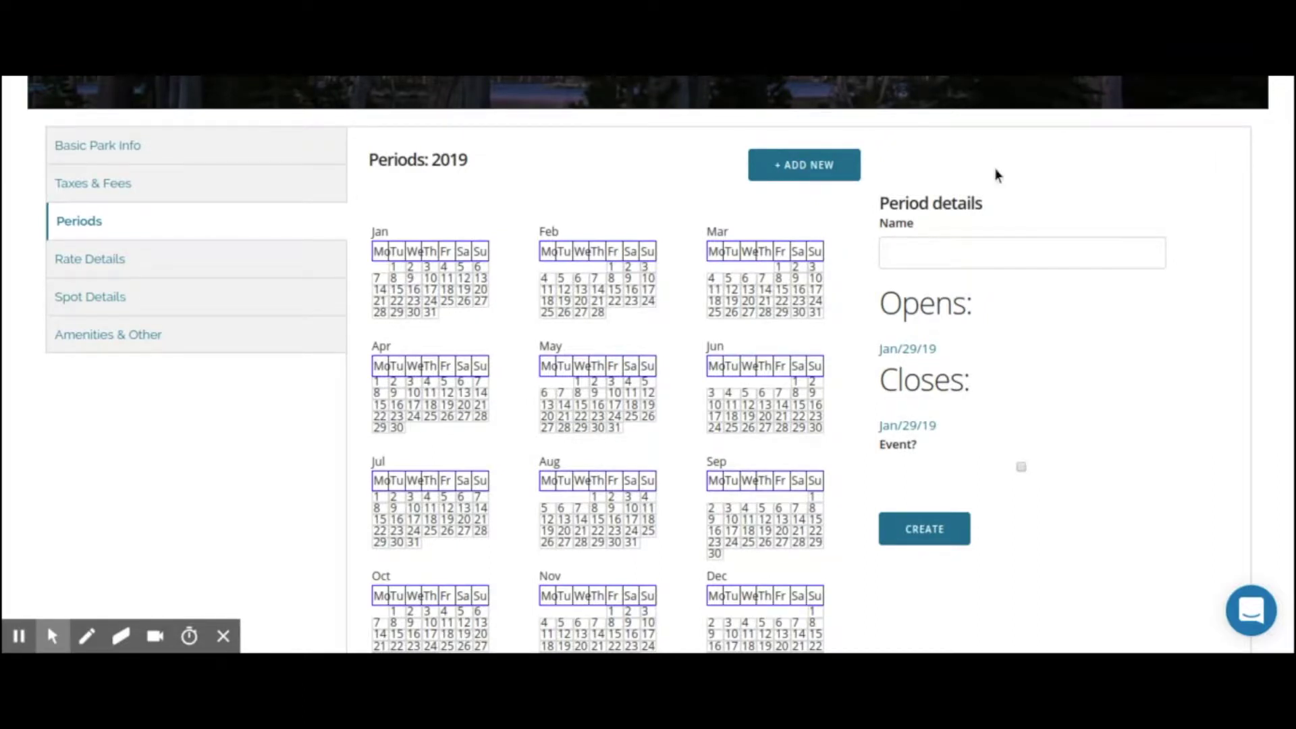
Name the new period 'Year Round Period' and bring up its opening date picker
left_click(922, 252)
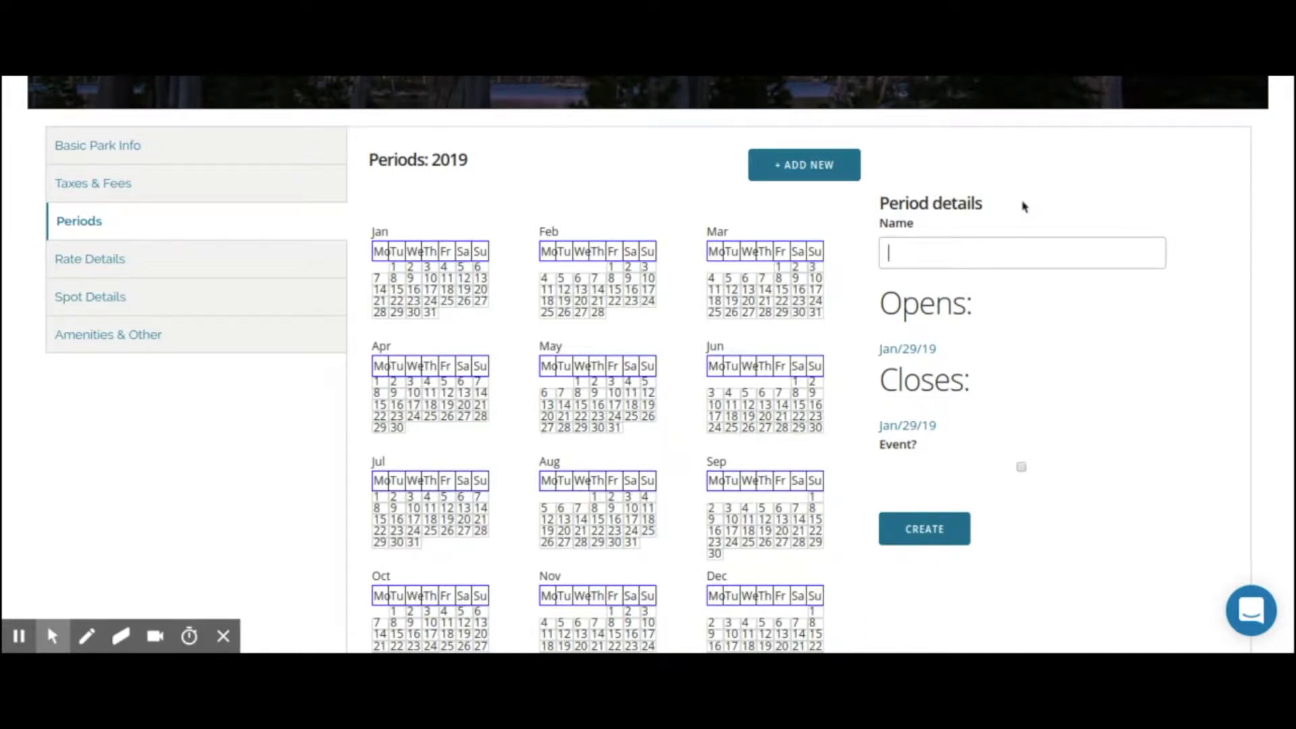
type("Year Round Period")
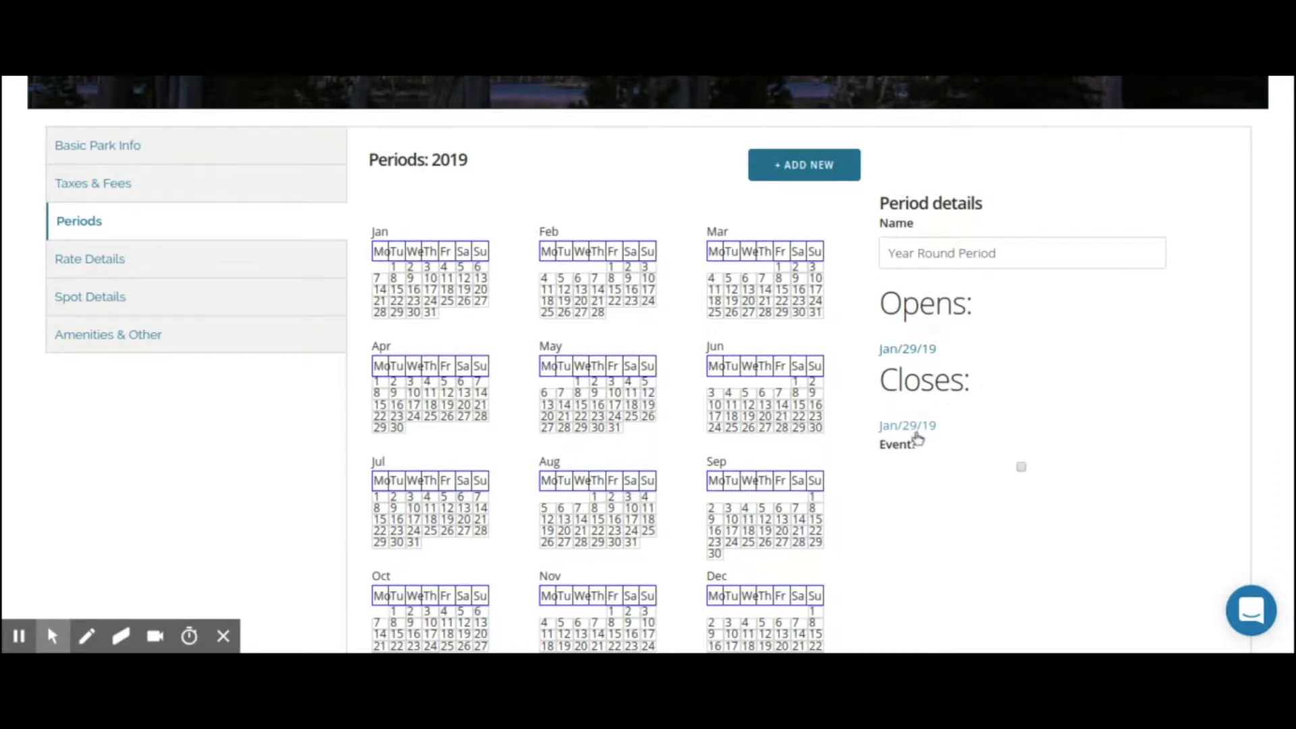
left_click(926, 353)
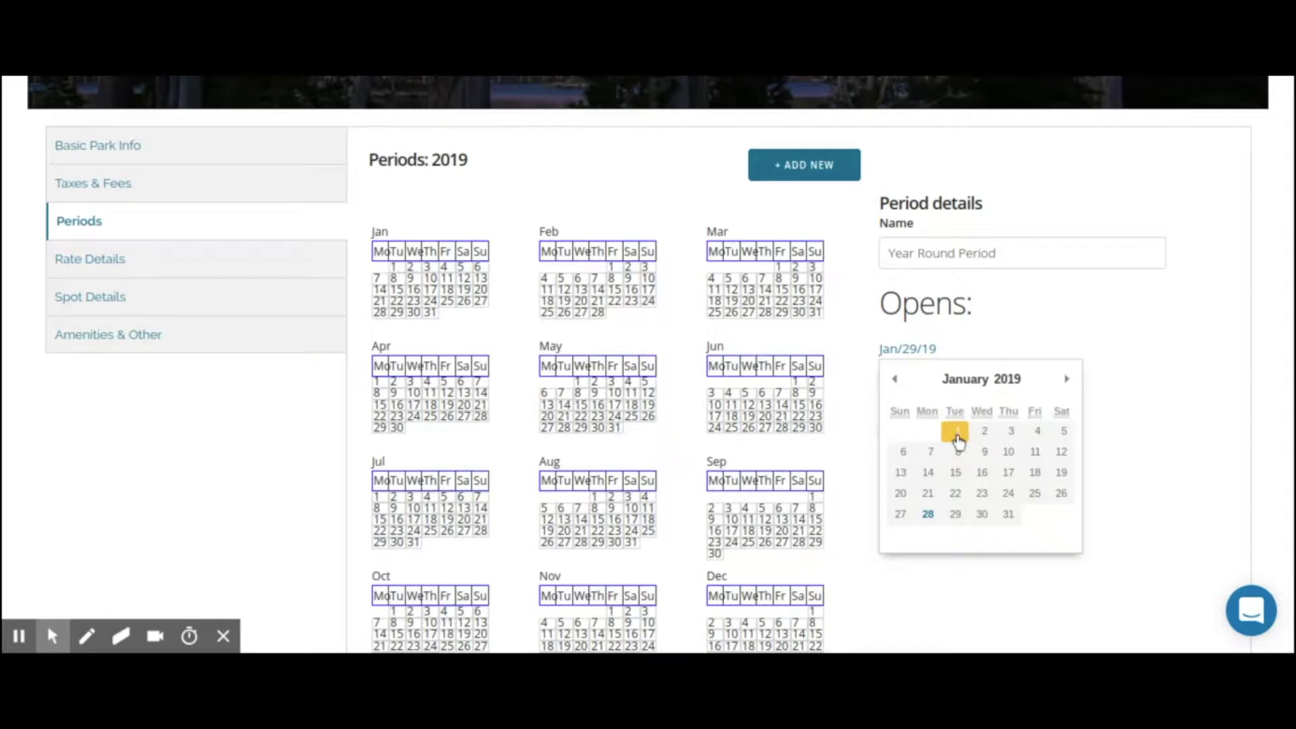
Set the period to open Jan/01/19 and close Jan/01/21, then create it
left_click(958, 435)
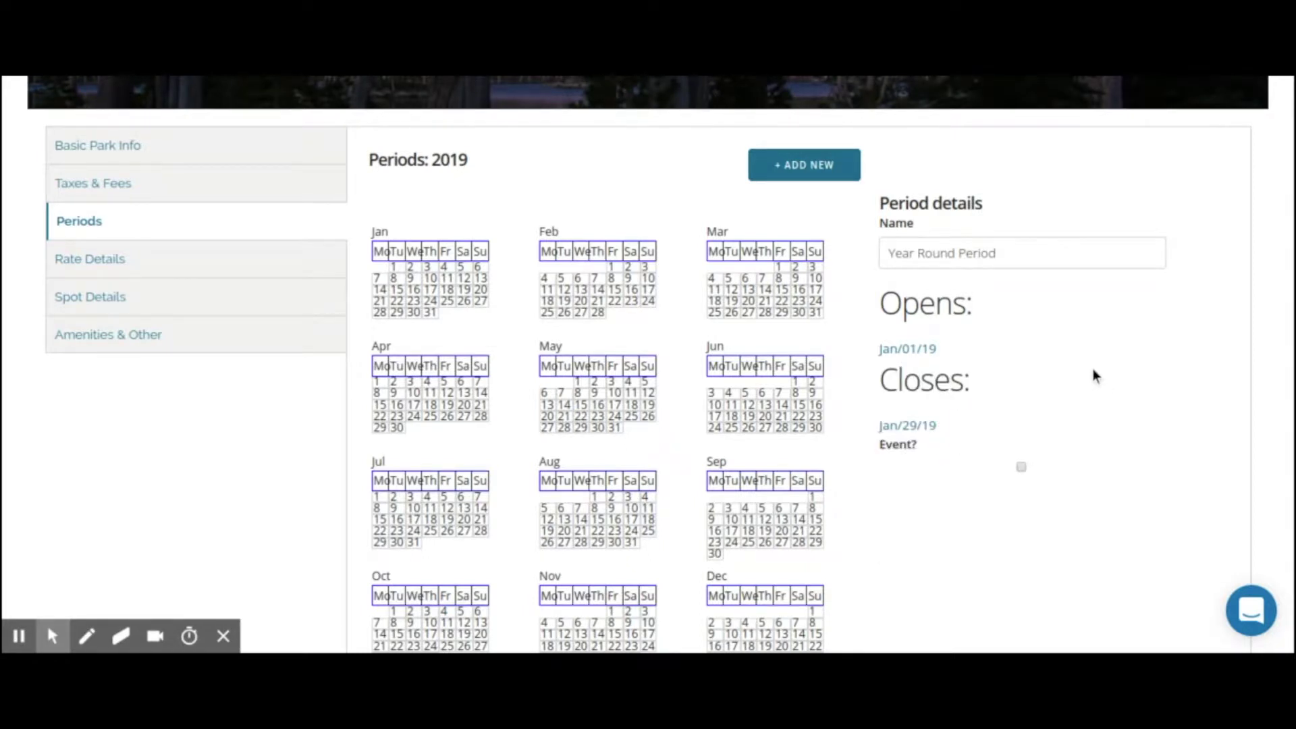
left_click(917, 432)
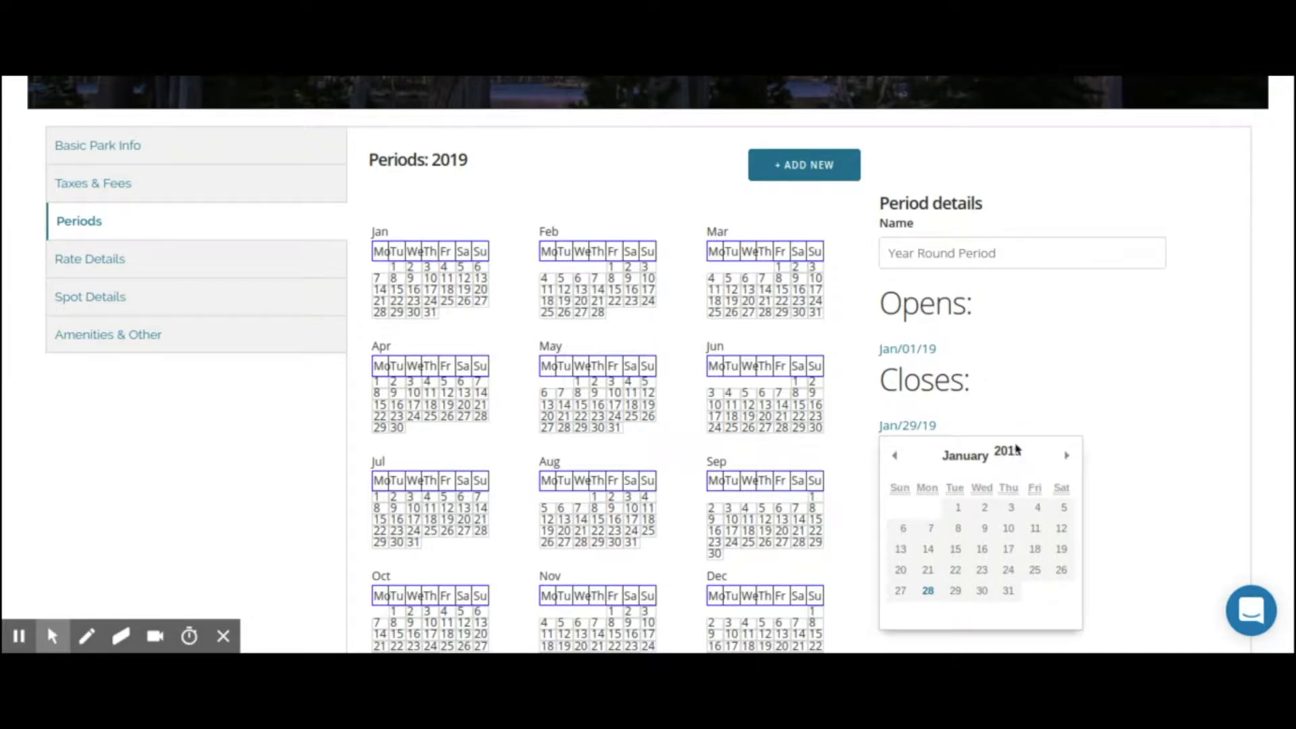
scroll(1016, 449, "up", 2)
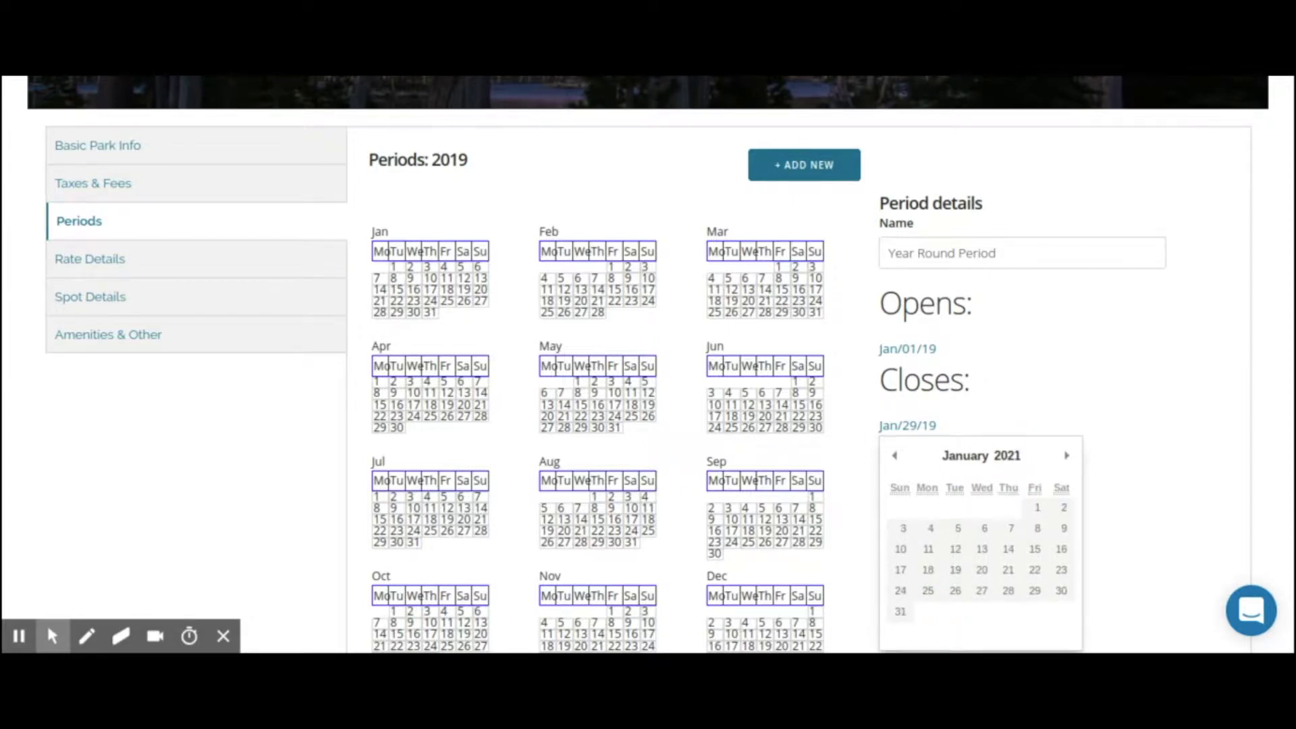
left_click(1036, 511)
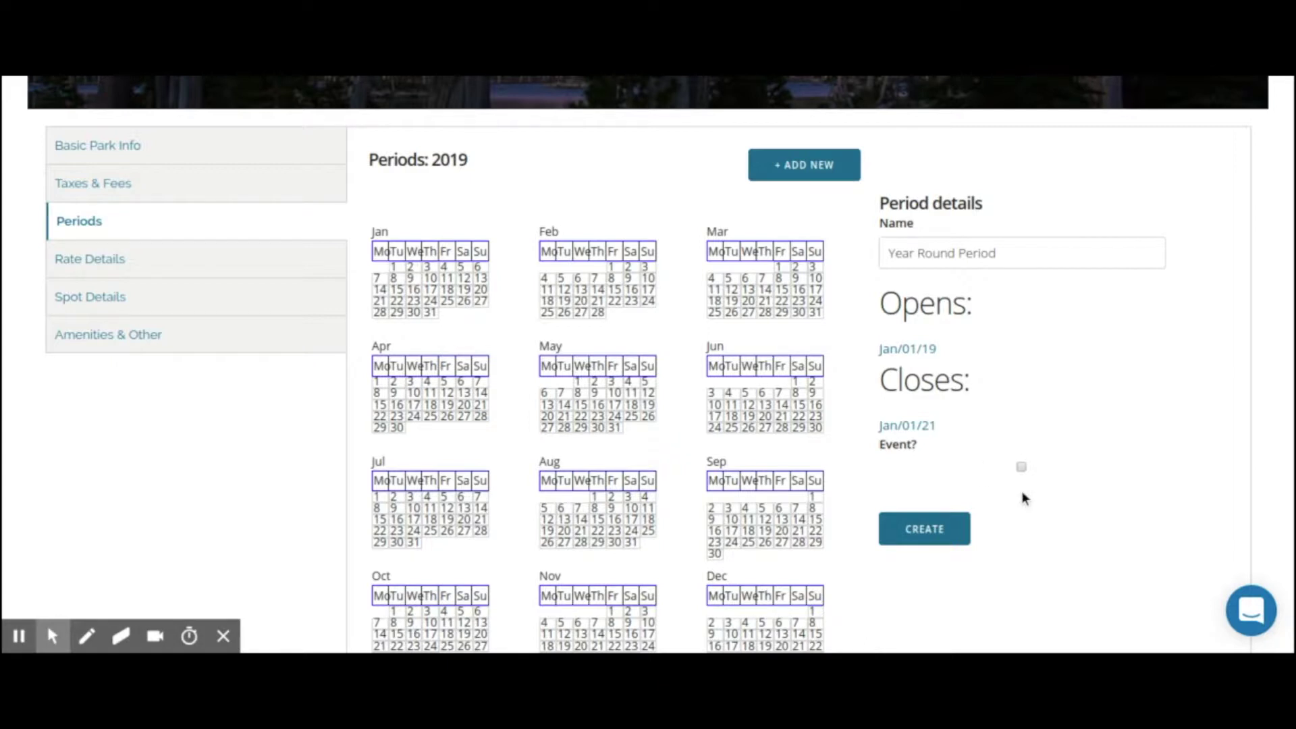
left_click(941, 529)
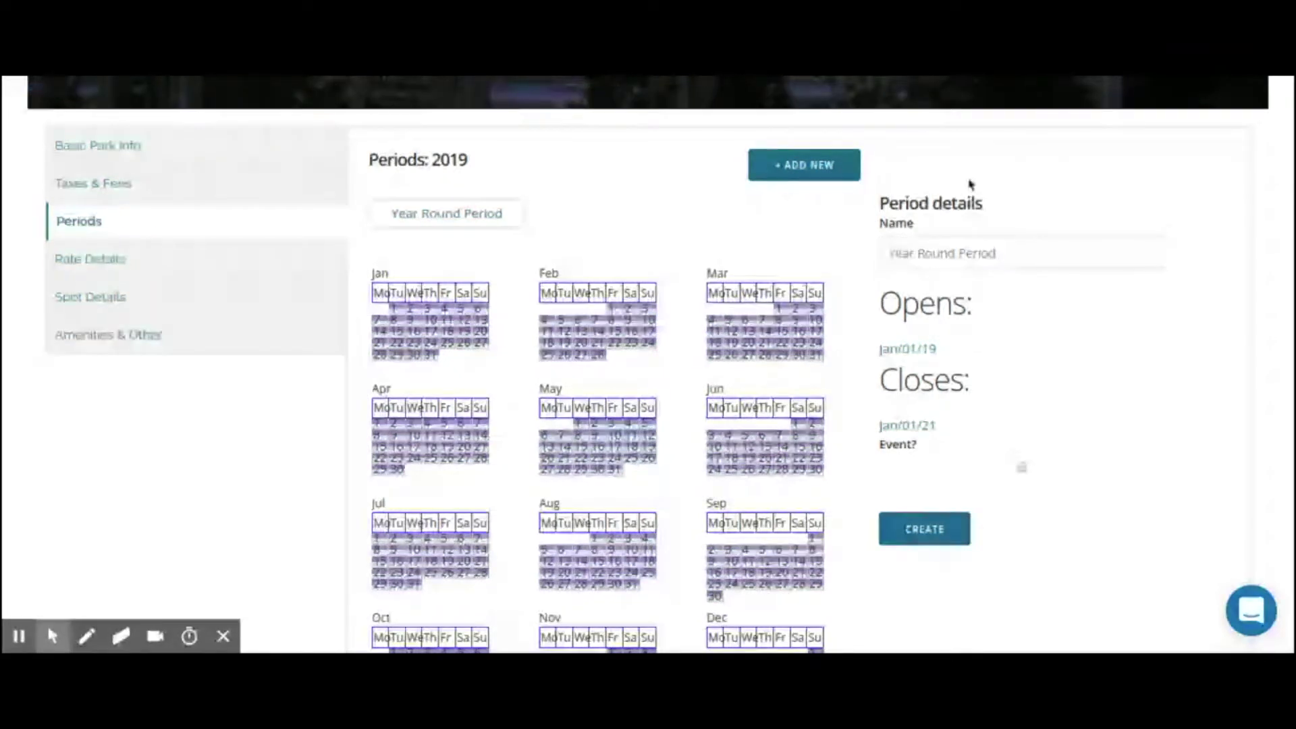
Start a new blank period named 'Memorial Day 2019'
left_click(822, 177)
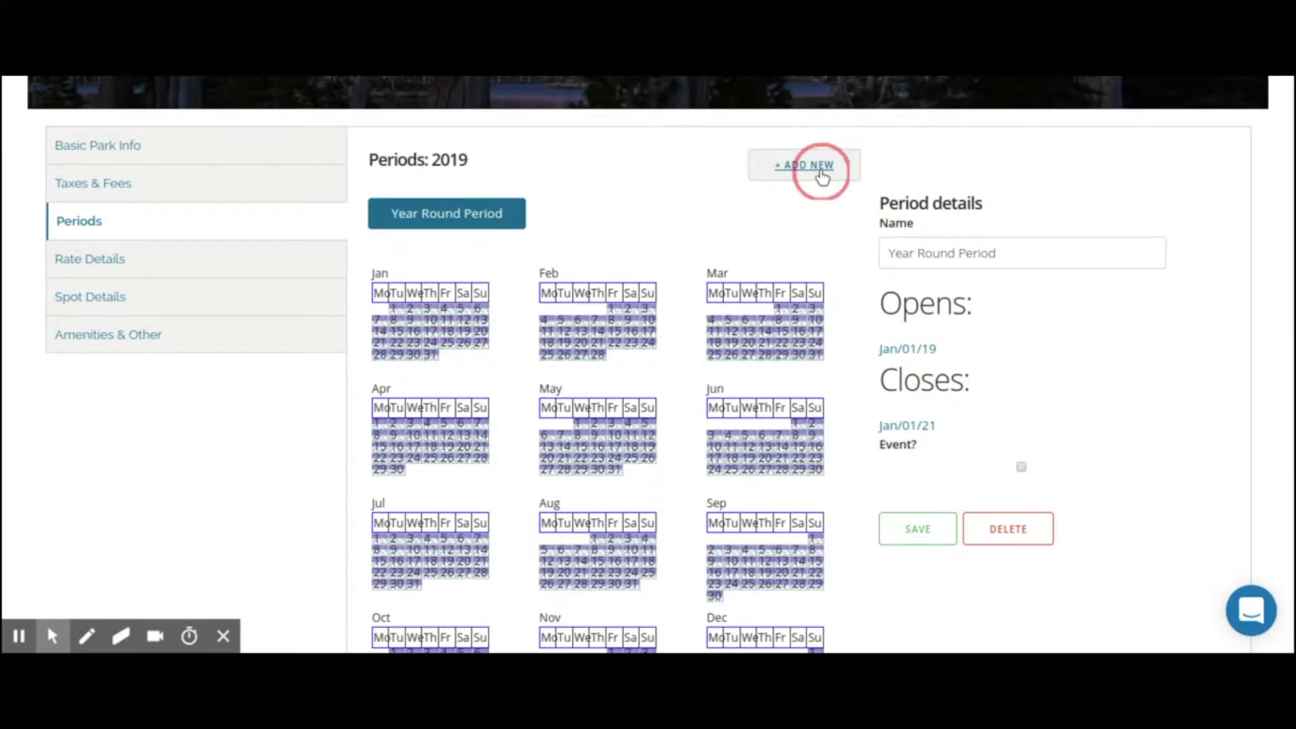
left_click(936, 254)
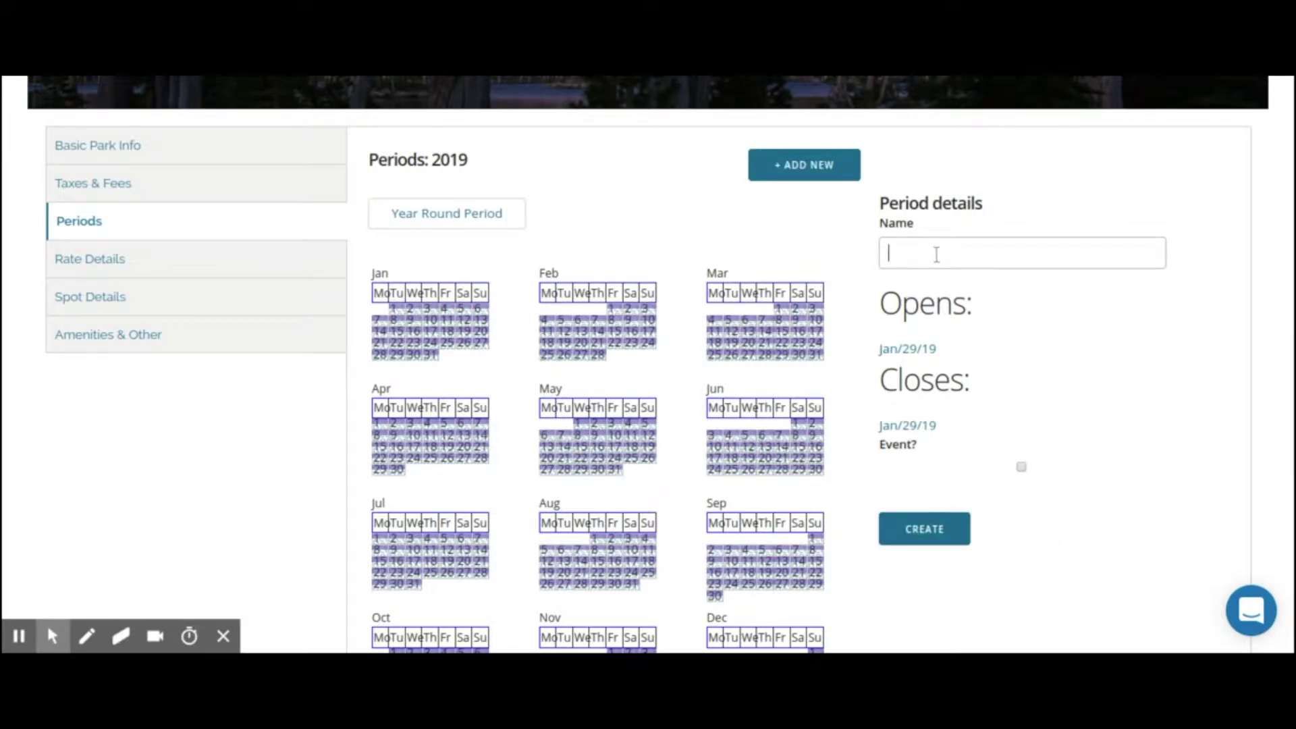
type("Memorial D")
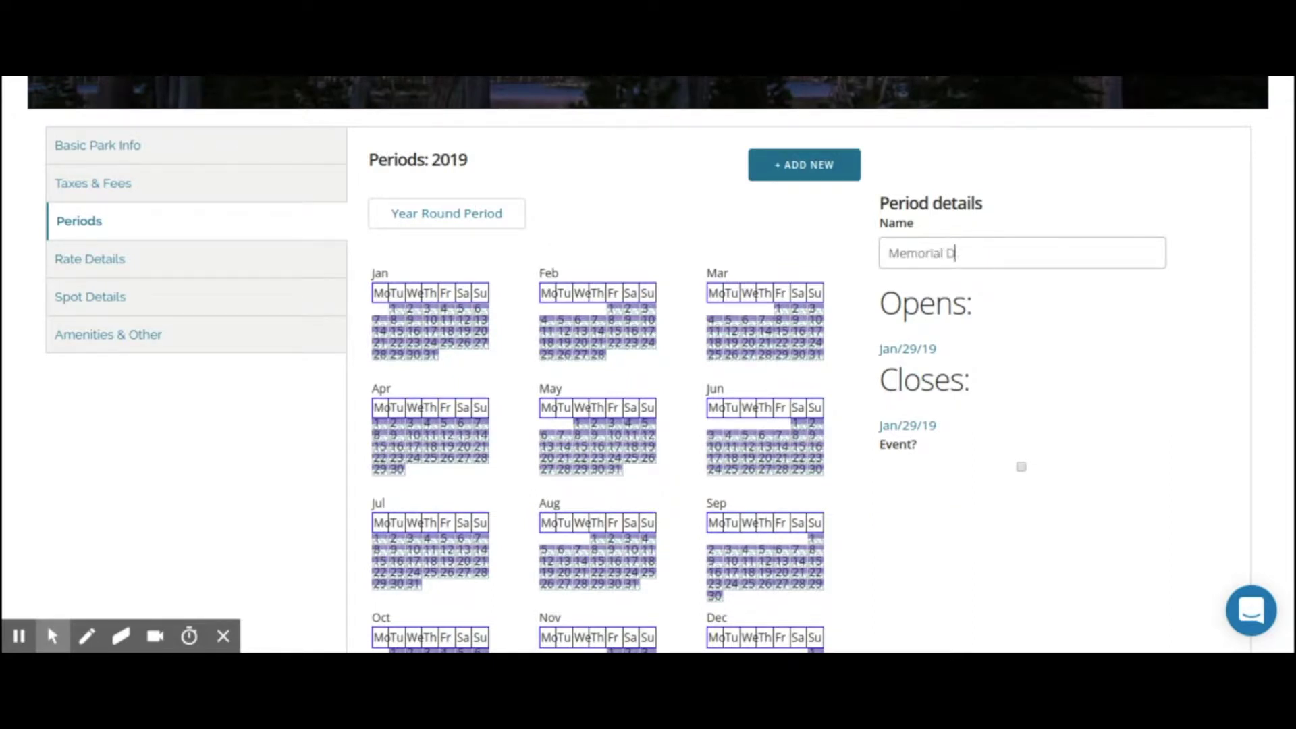
type("ay 2019")
left_click(1081, 197)
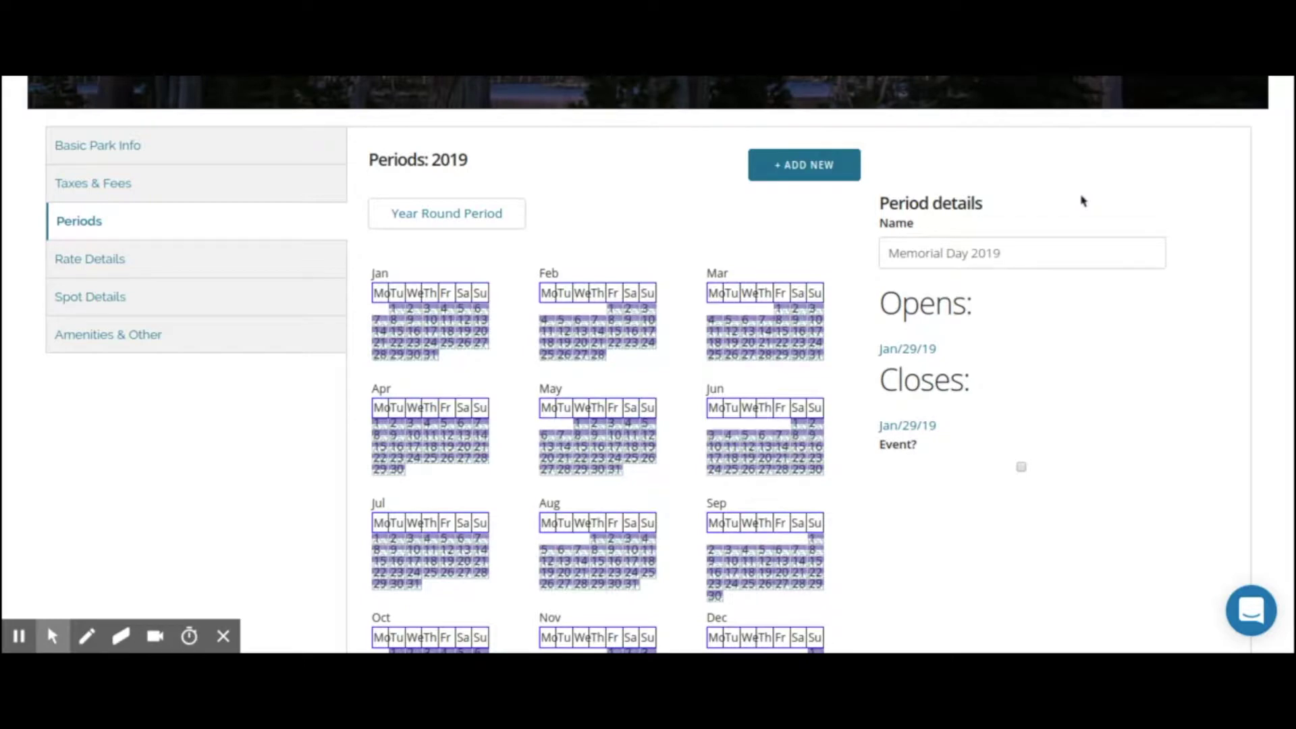
Set the period to open May 23, 2019 and close May 28, 2019
left_click(907, 352)
left_click(1066, 381)
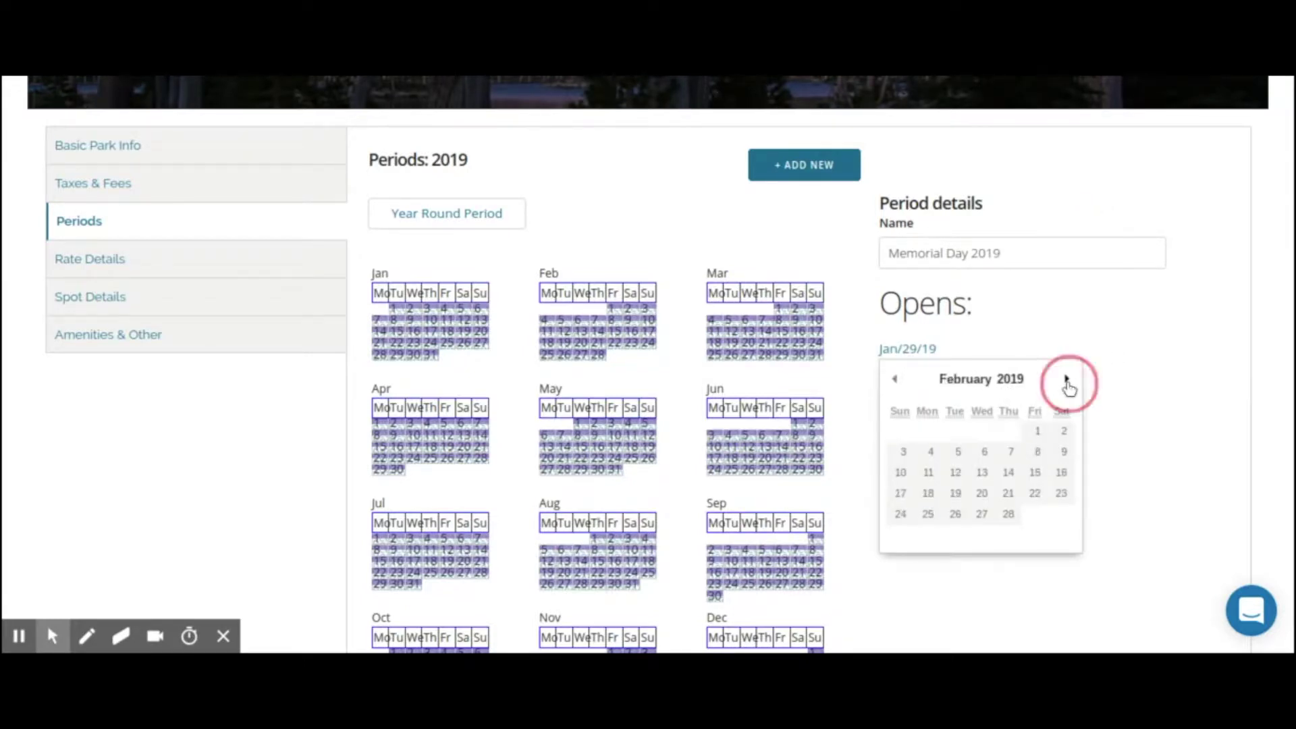
left_click(1067, 381)
left_click(1067, 381)
left_click(1067, 381)
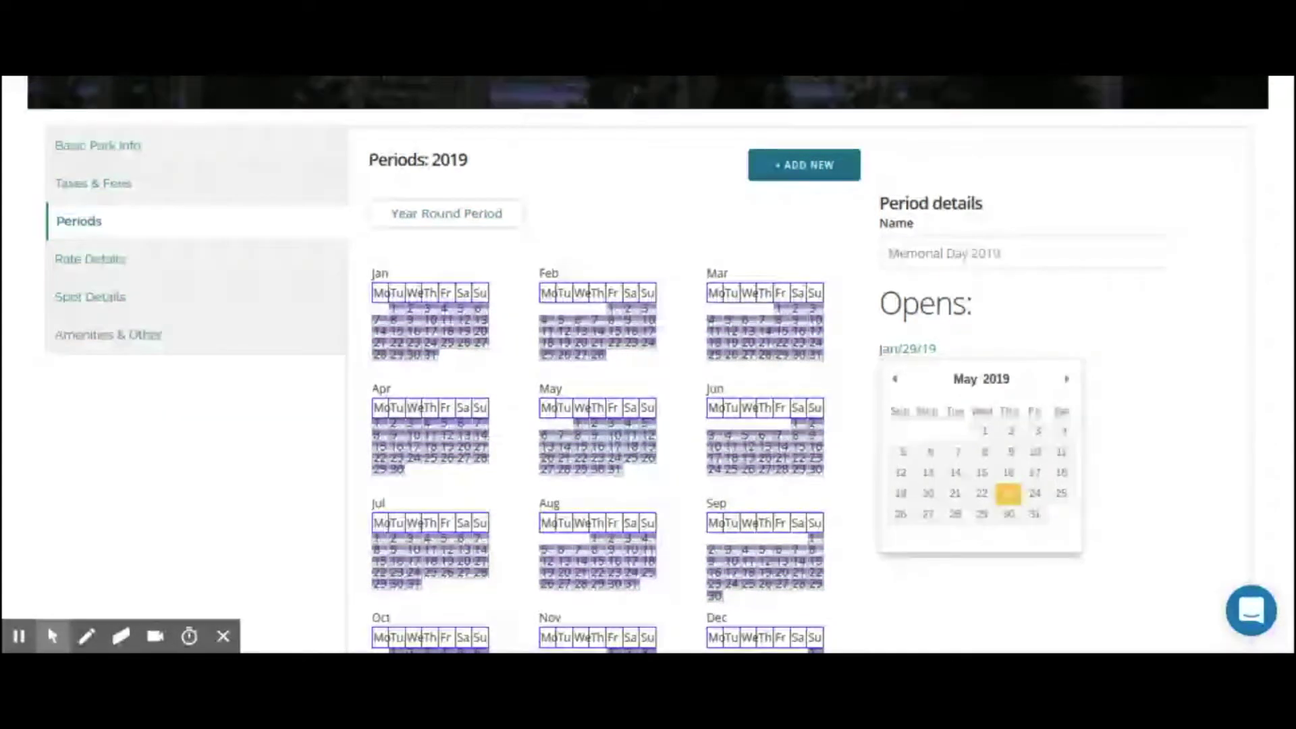
left_click(1009, 495)
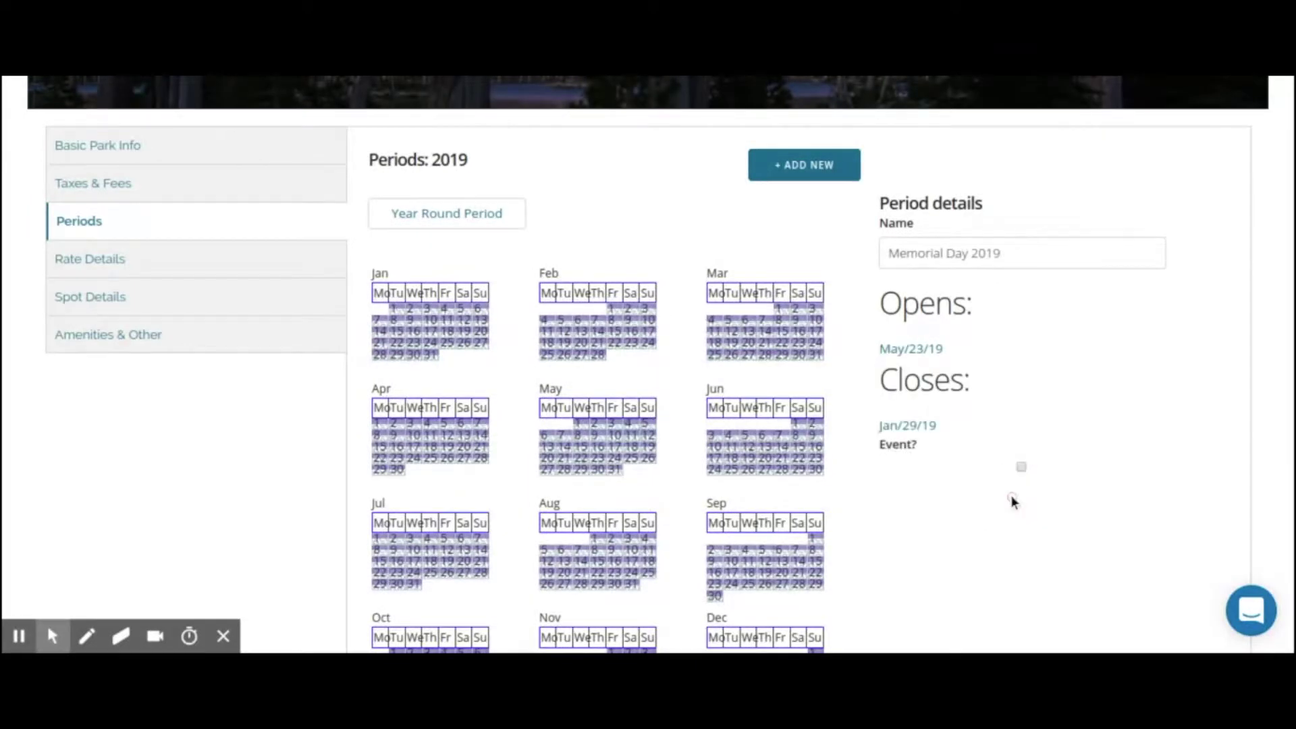
left_click(922, 431)
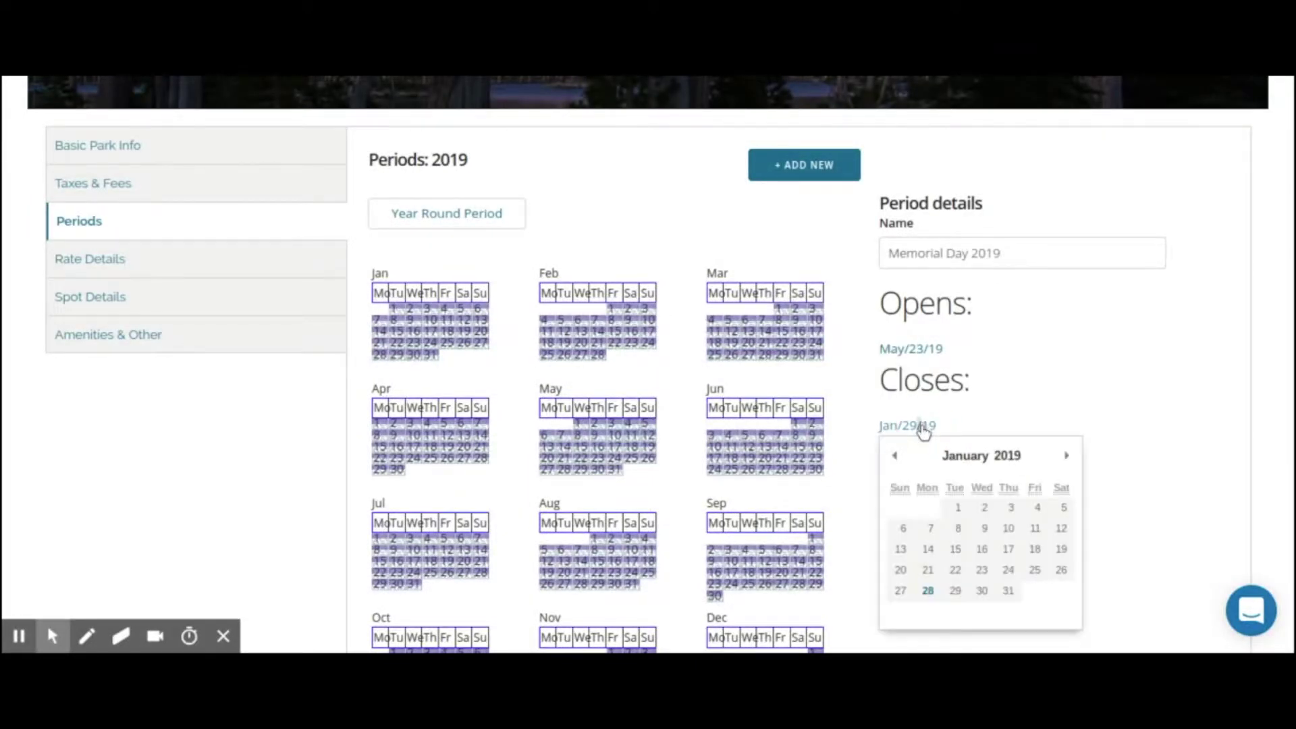
left_click(1066, 456)
left_click(1067, 457)
left_click(1066, 456)
left_click(1066, 456)
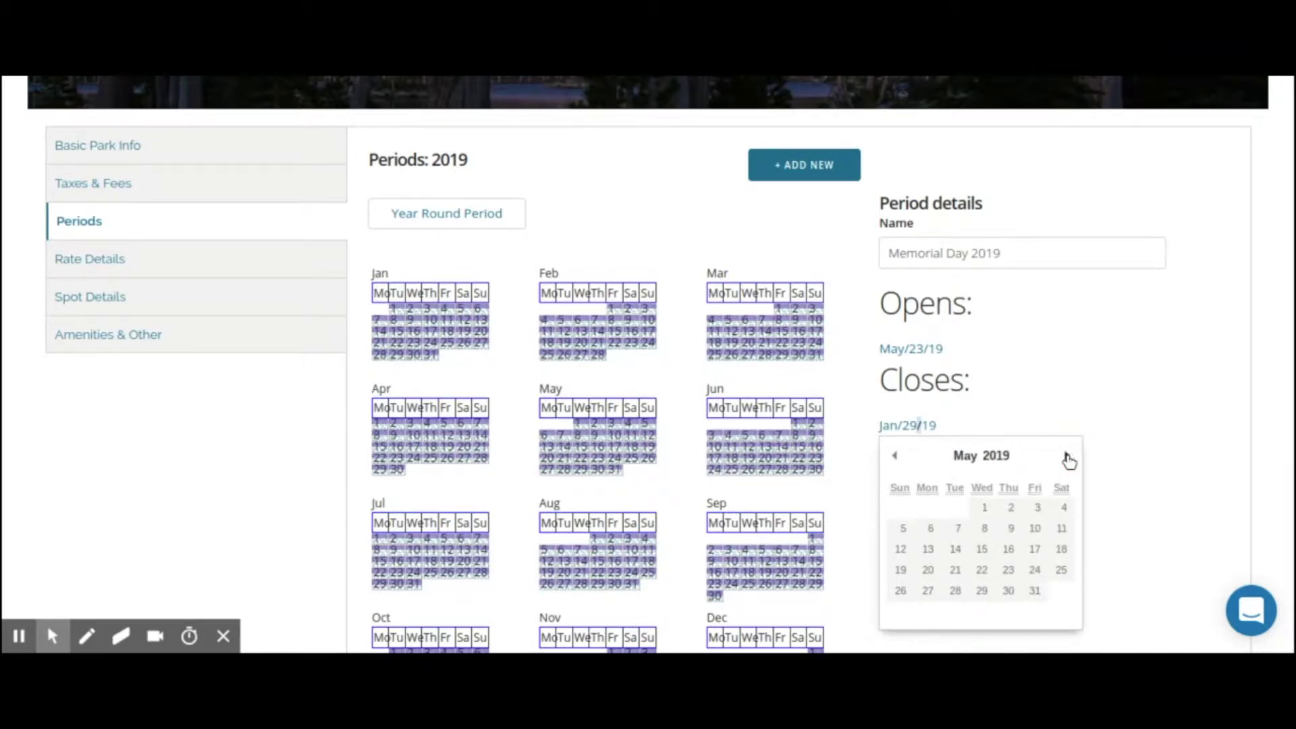
left_click(955, 593)
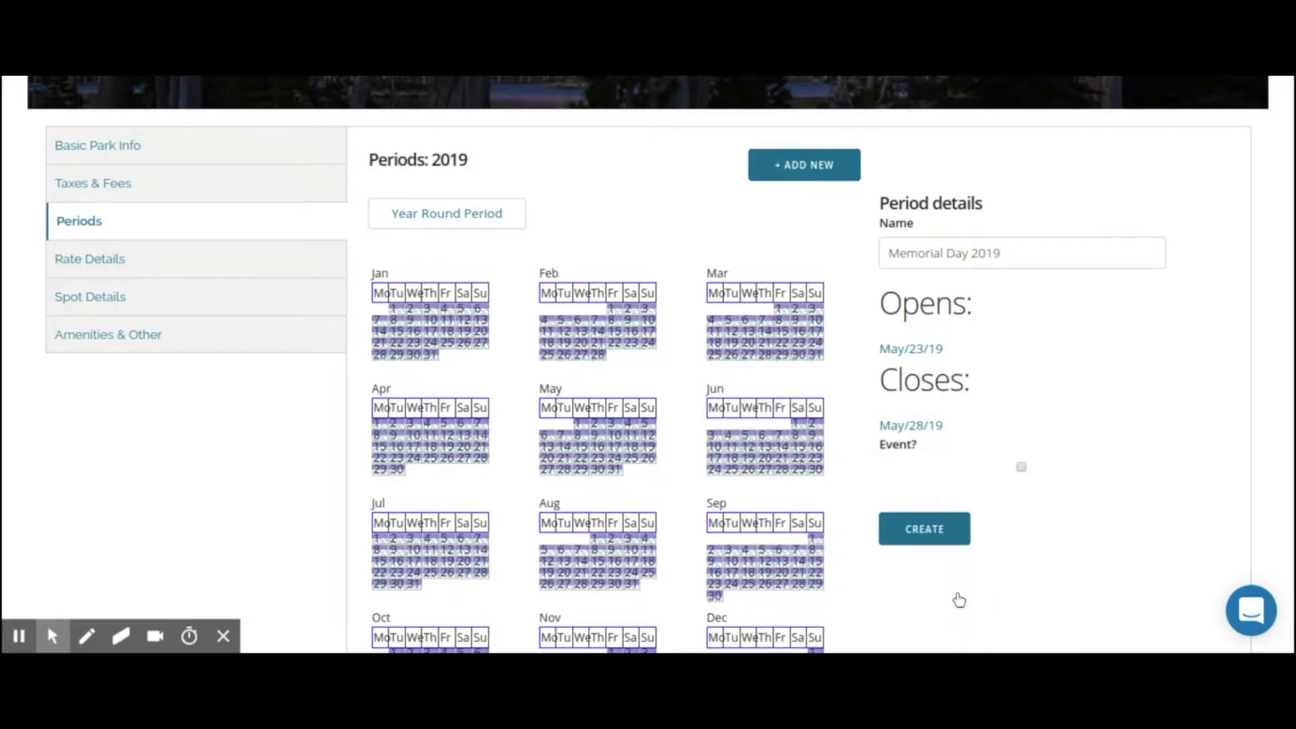
Mark Memorial Day 2019 as an event, create it, and go to Rate Details
left_click(1021, 468)
left_click(1021, 468)
left_click(1021, 468)
left_click(949, 542)
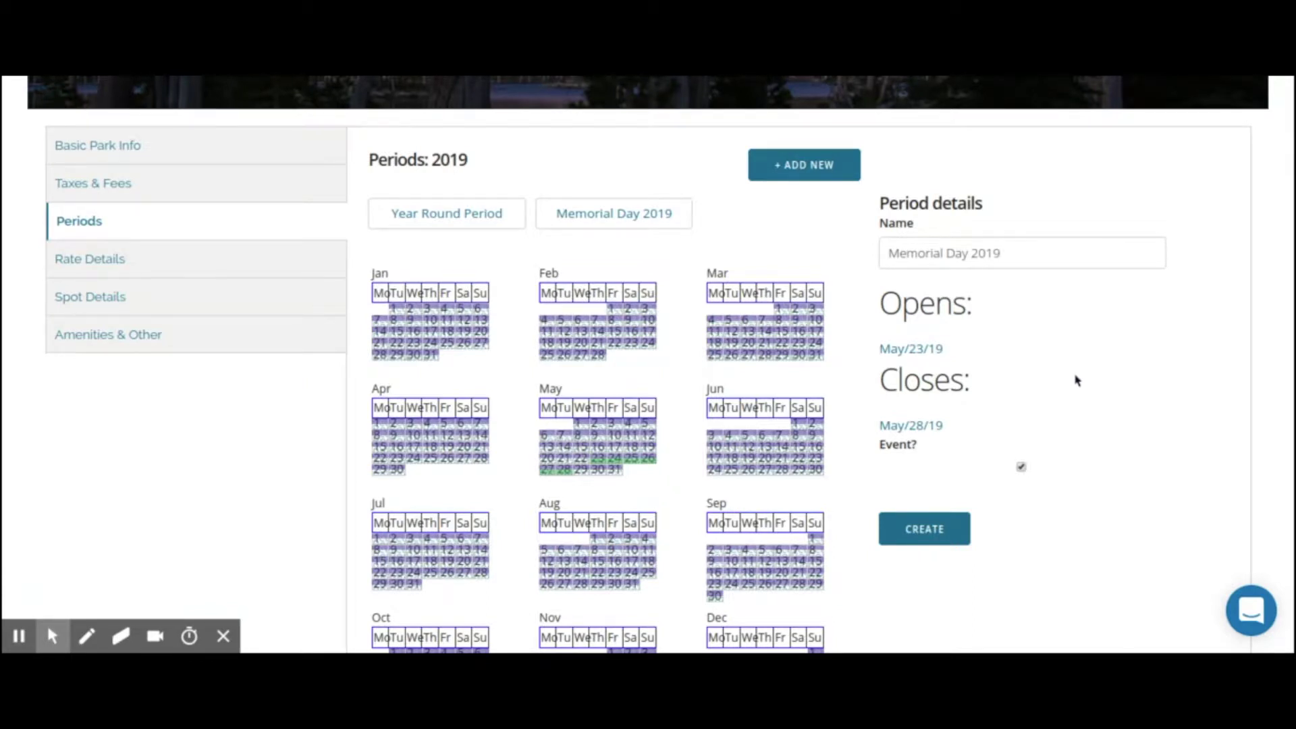
left_click(93, 262)
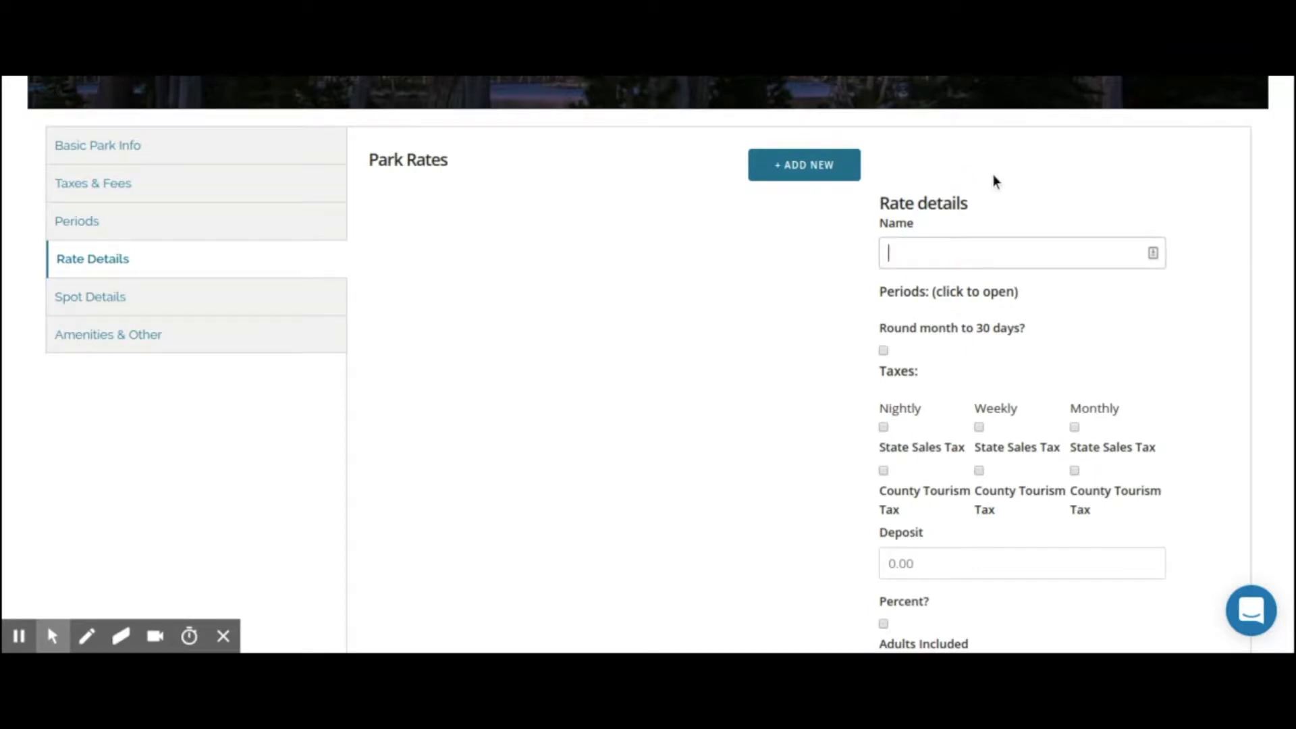
Name the new rate 'RV Site Rate' and list its available periods
type("RV Site Rate")
key("Tab")
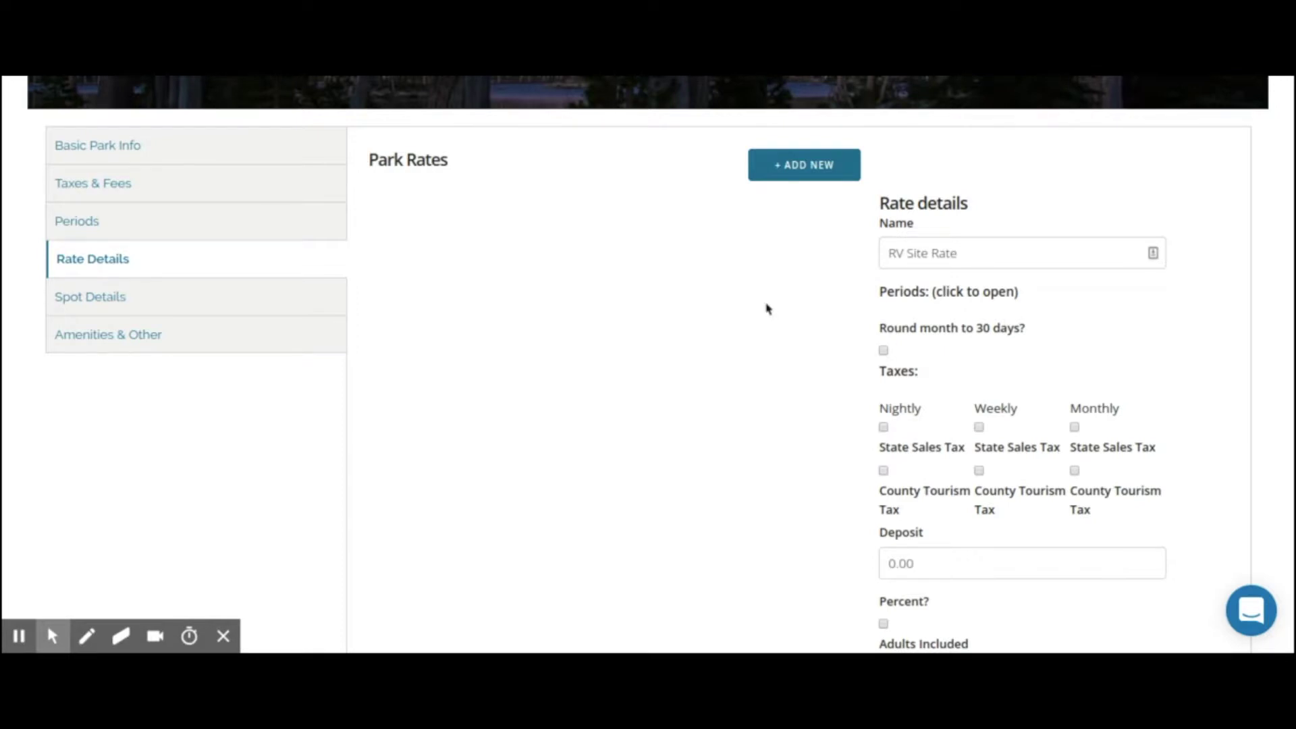
left_click(948, 293)
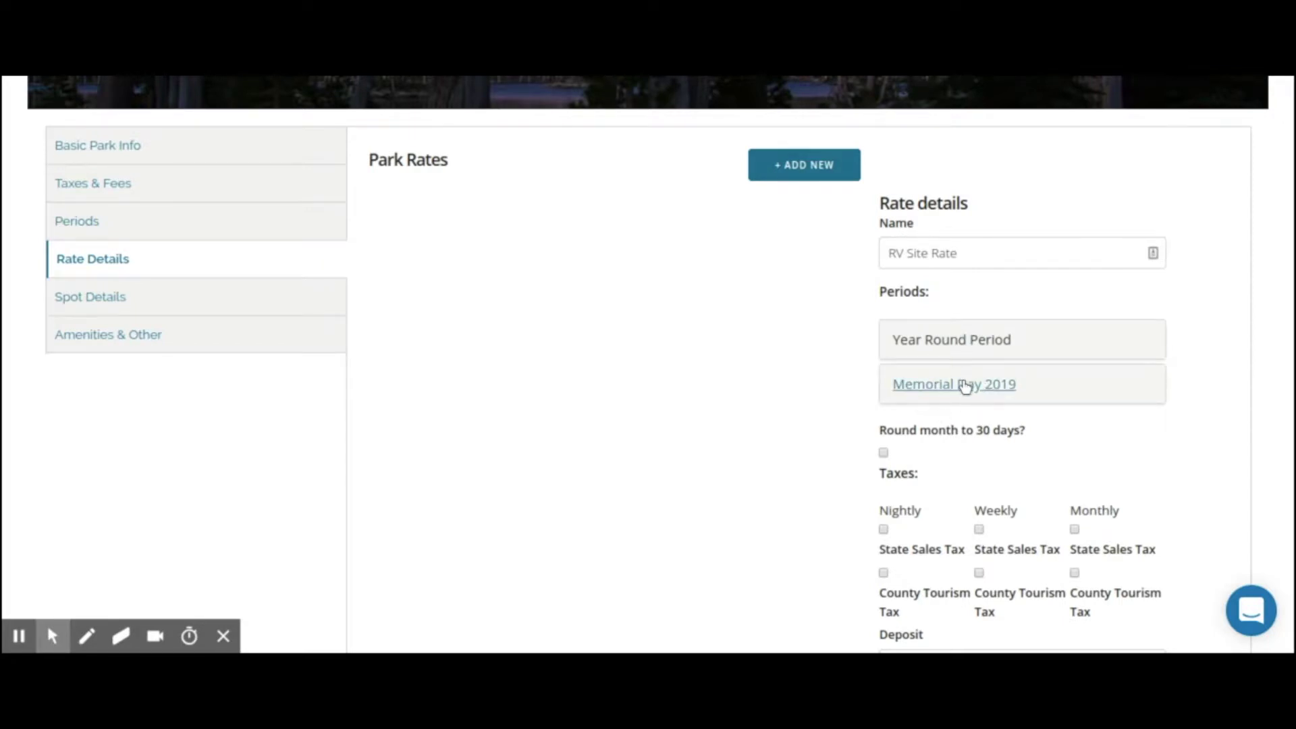
Expand the Year Round Period rate grid for RV Site Rate
left_click(945, 345)
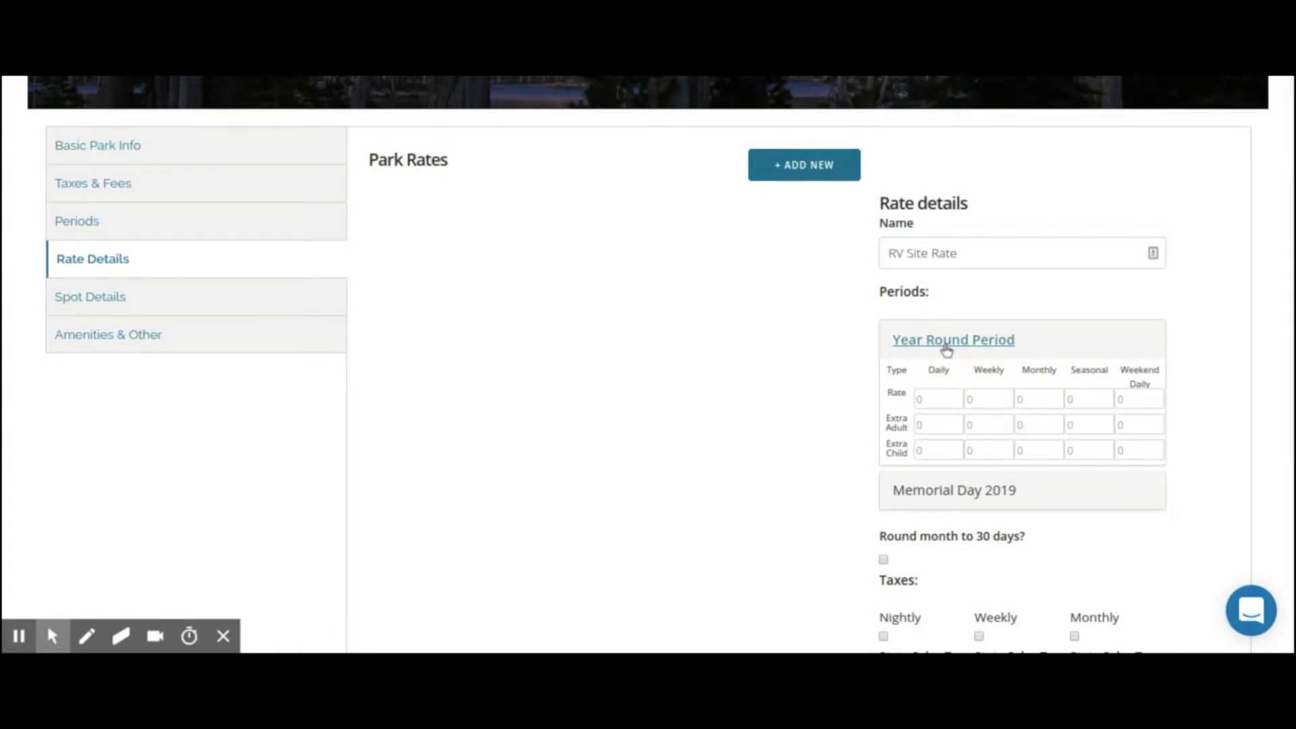
scroll(947, 349, "down", 1)
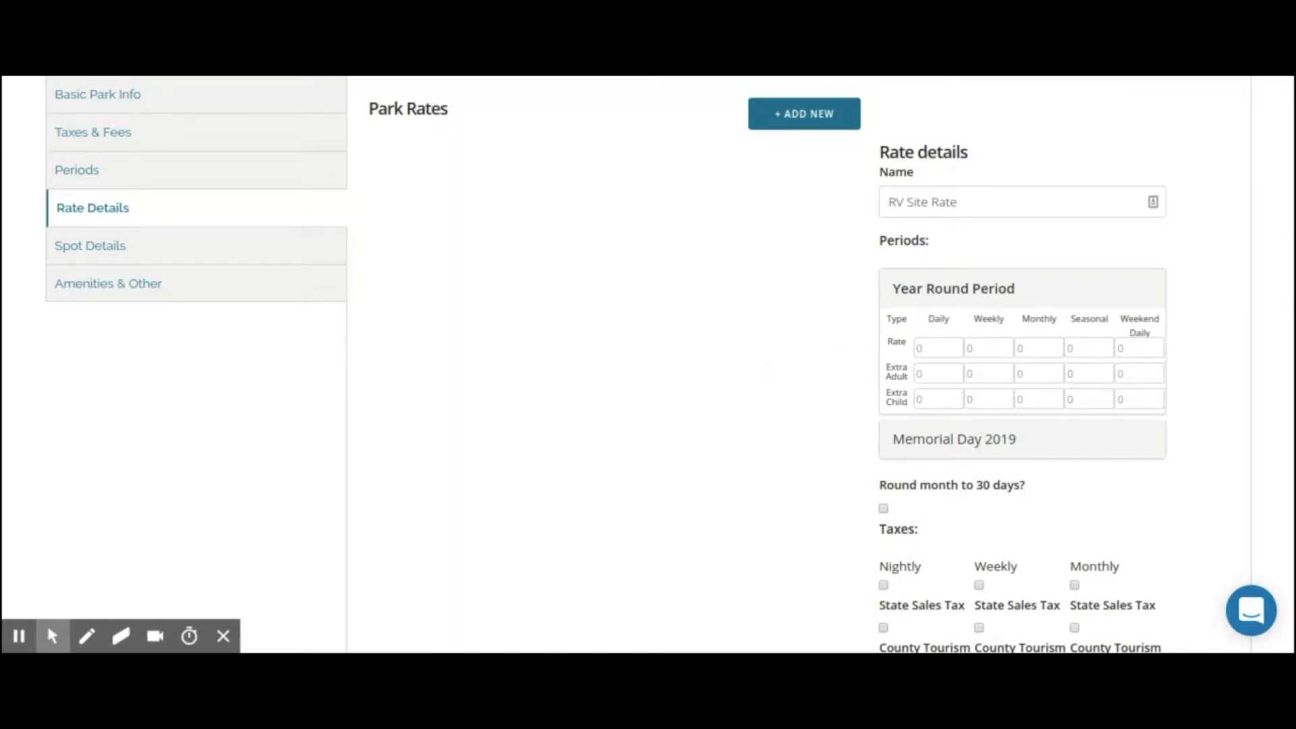
Enter Year Round rates: daily 25.00, weekly 150.00/35.00/21.00, monthly 600.00/150.00/90.00
left_click(915, 349)
type("25.00")
left_click(940, 374)
type("0.00")
key("Tab")
key("Tab")
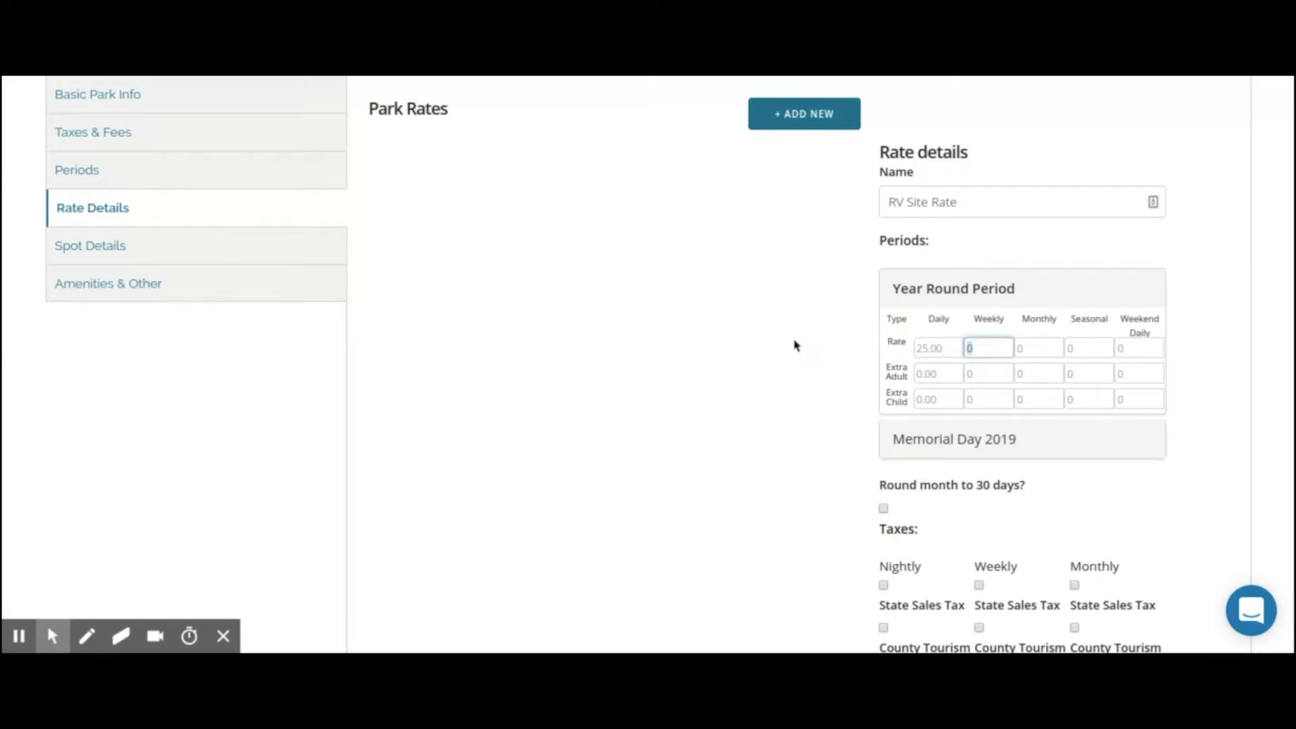
type("150.00\t35.00")
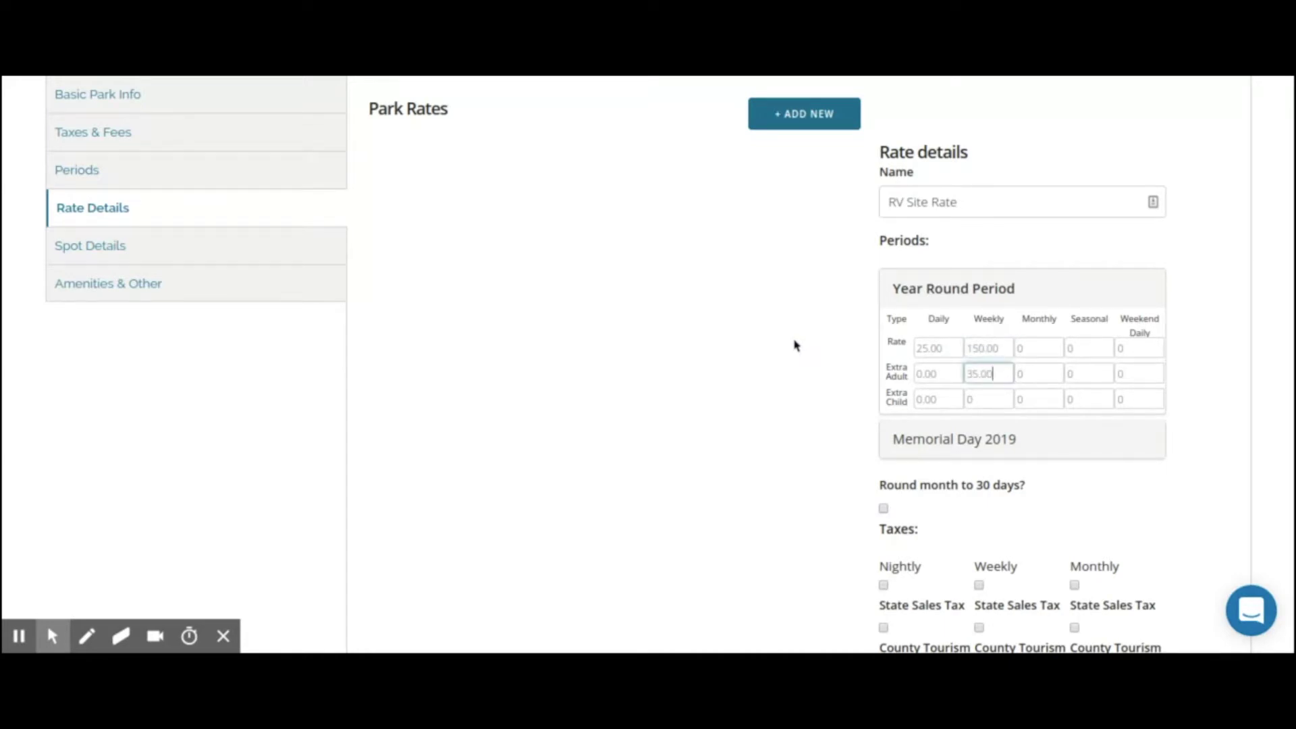
type("\t21.00\t600.00\t150.00\t90.00")
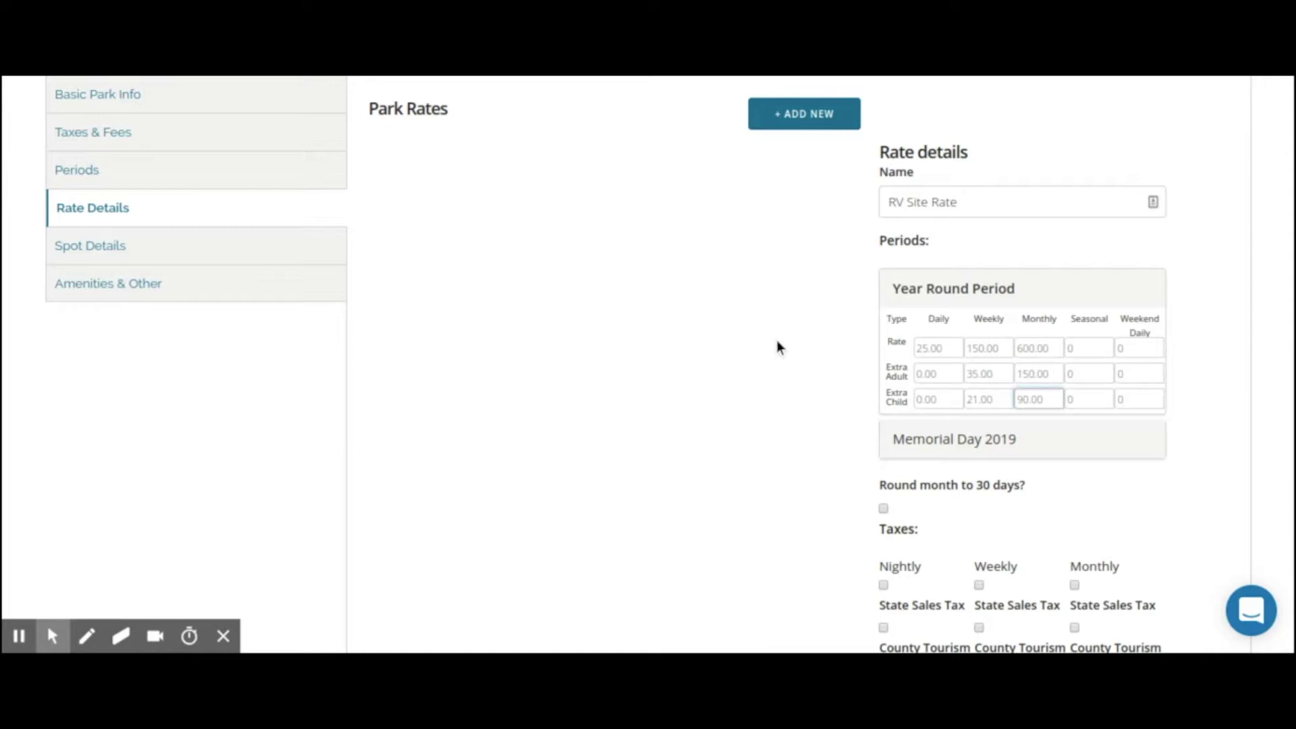
left_click(921, 440)
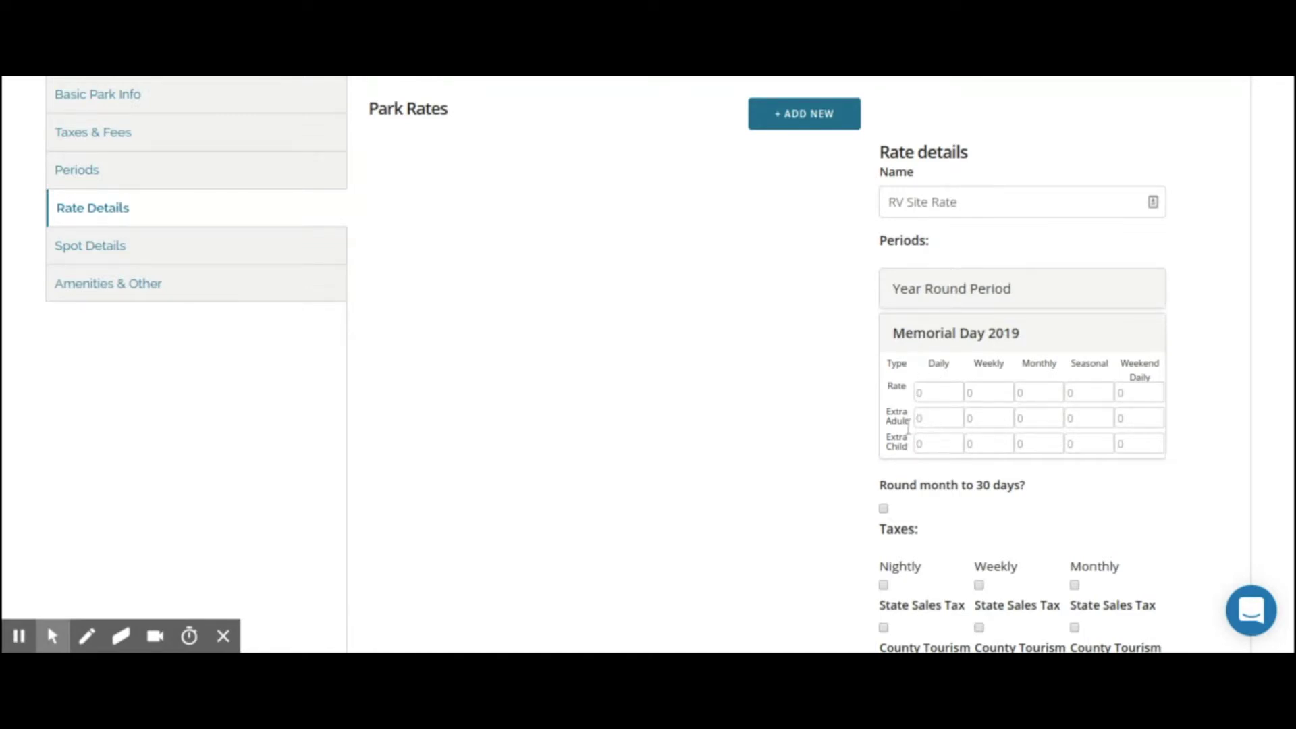
Enter Memorial Day daily rate 40.00 with 10.00 extra adult and 10.00 extra child
left_click(931, 392)
type("40.00")
key("Tab")
type("10.00")
key("Tab")
type("10.00")
scroll(840, 367, "down", 1)
scroll(832, 368, "down", 5)
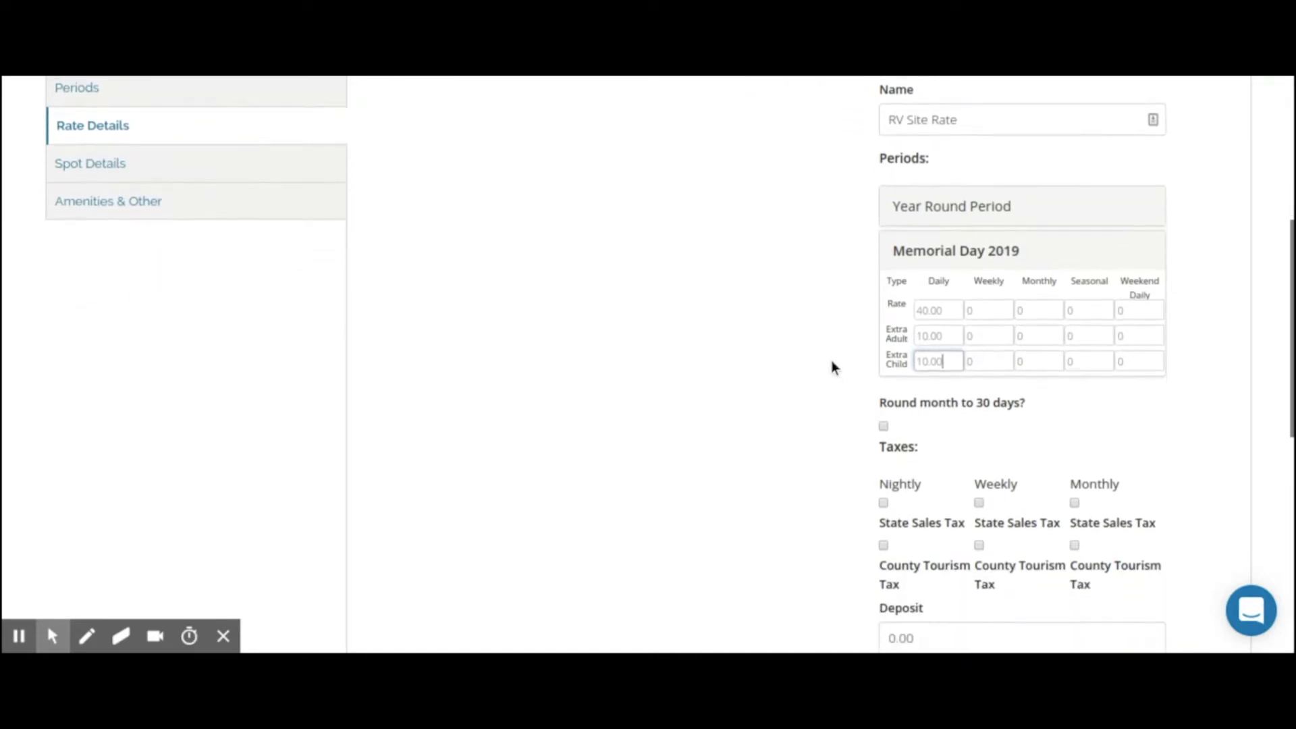
scroll(832, 367, "down", 2)
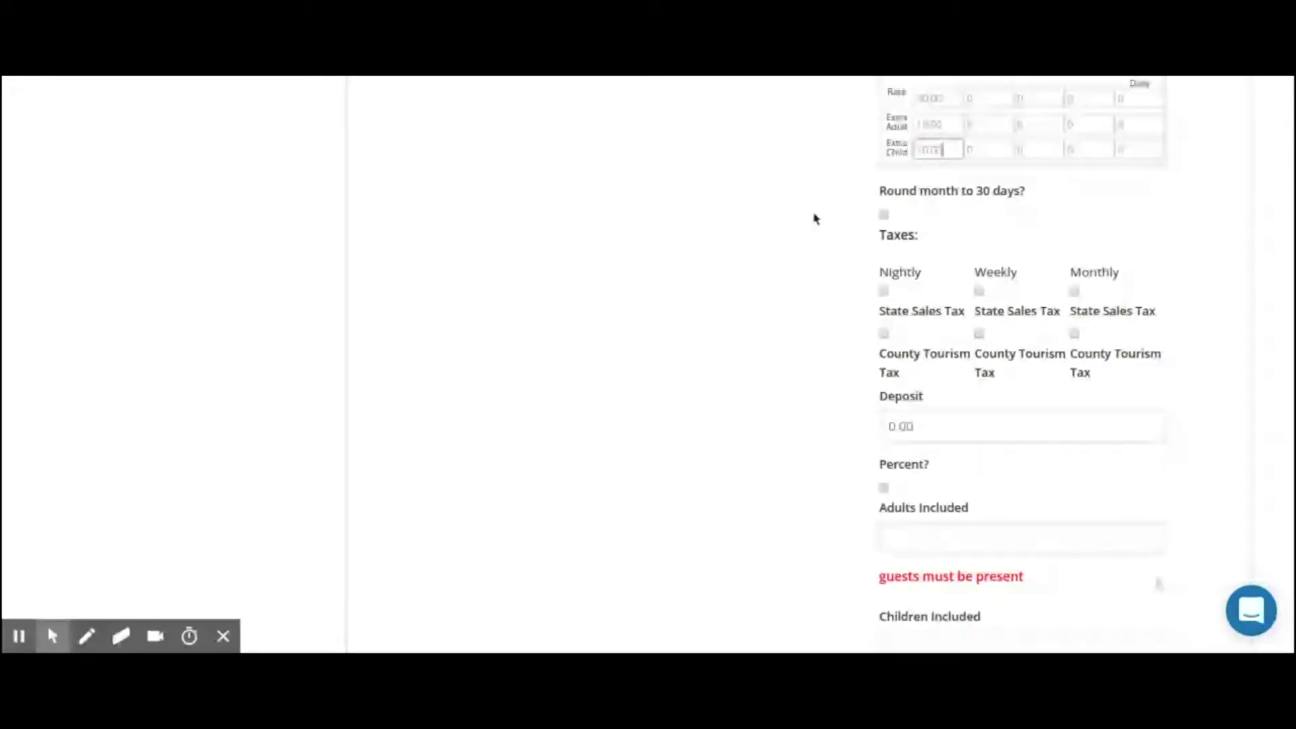
scroll(819, 217, "up", 3)
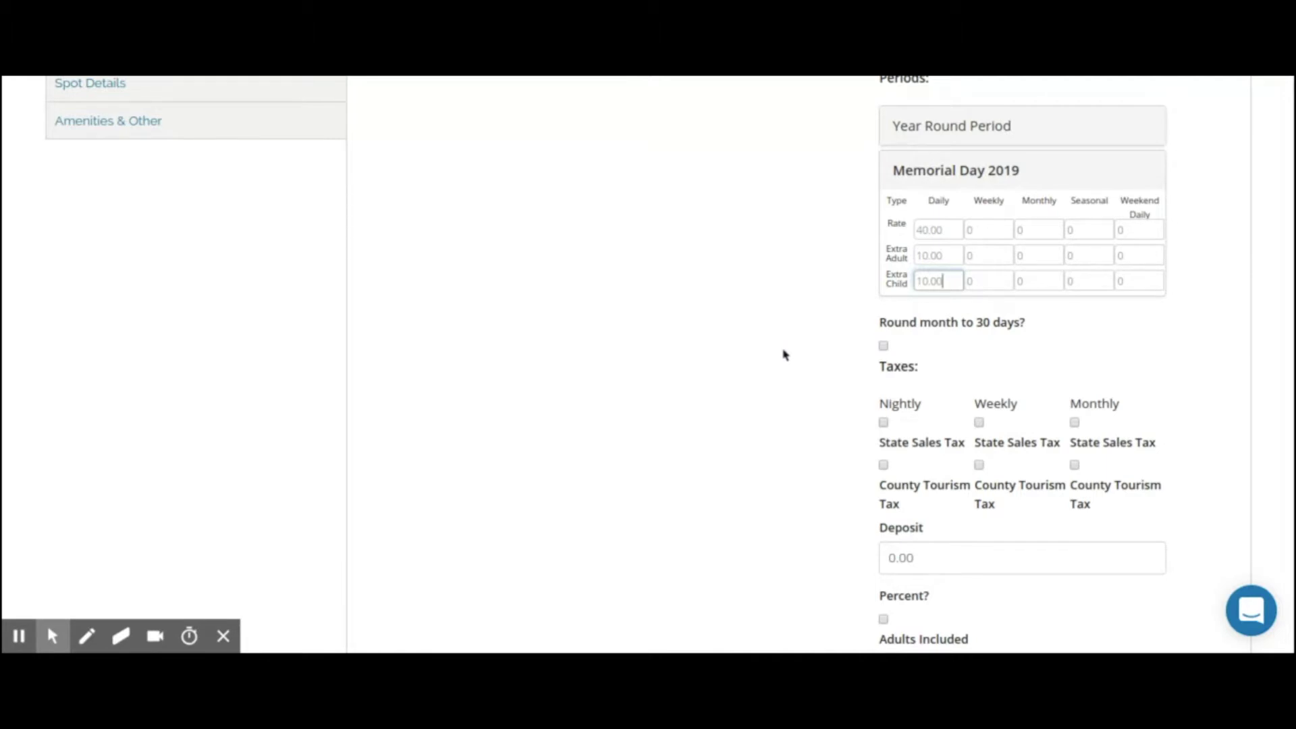
Enable 'Round month to 30 days?' and scroll down through the rate's tax options
left_click(884, 347)
scroll(825, 324, "down", 3)
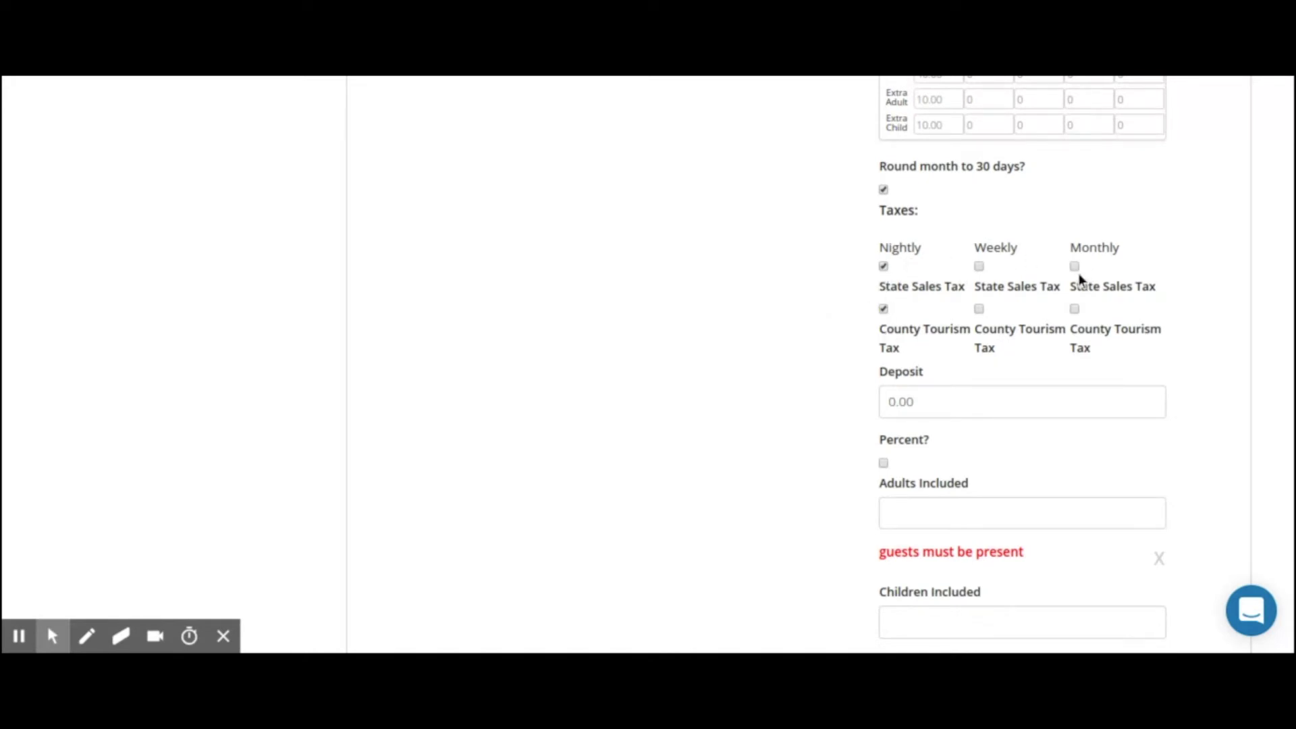
scroll(792, 287, "down", 3)
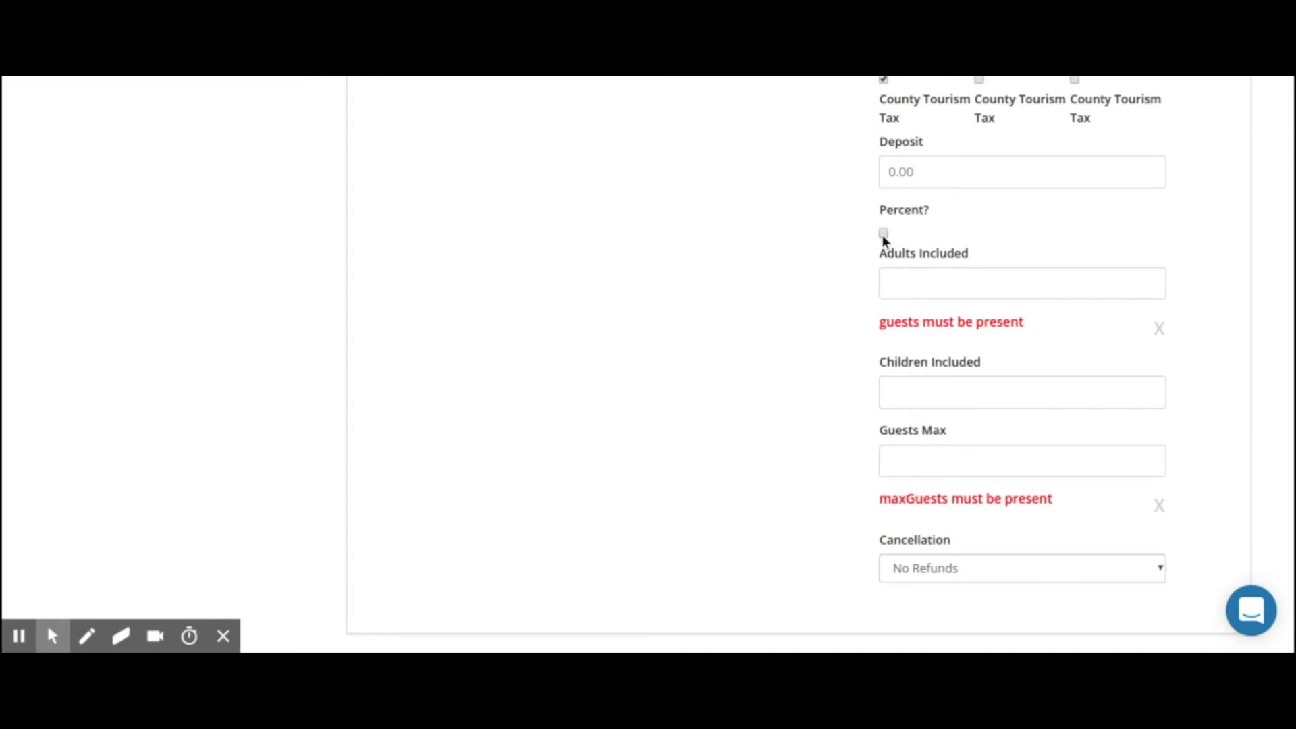
Replace the 25.00 deposit with 100 and tick the Percent? option
left_click_drag(916, 174, 877, 173)
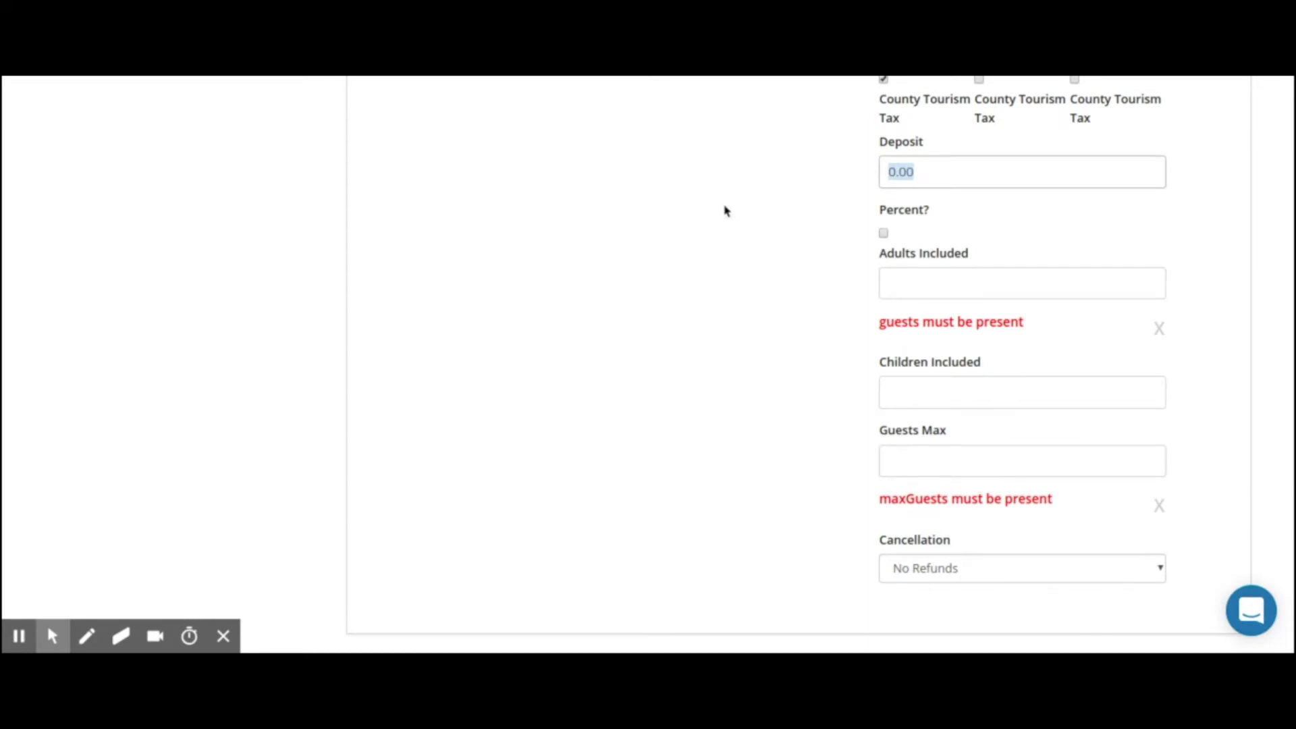
type("25.00")
key("Tab")
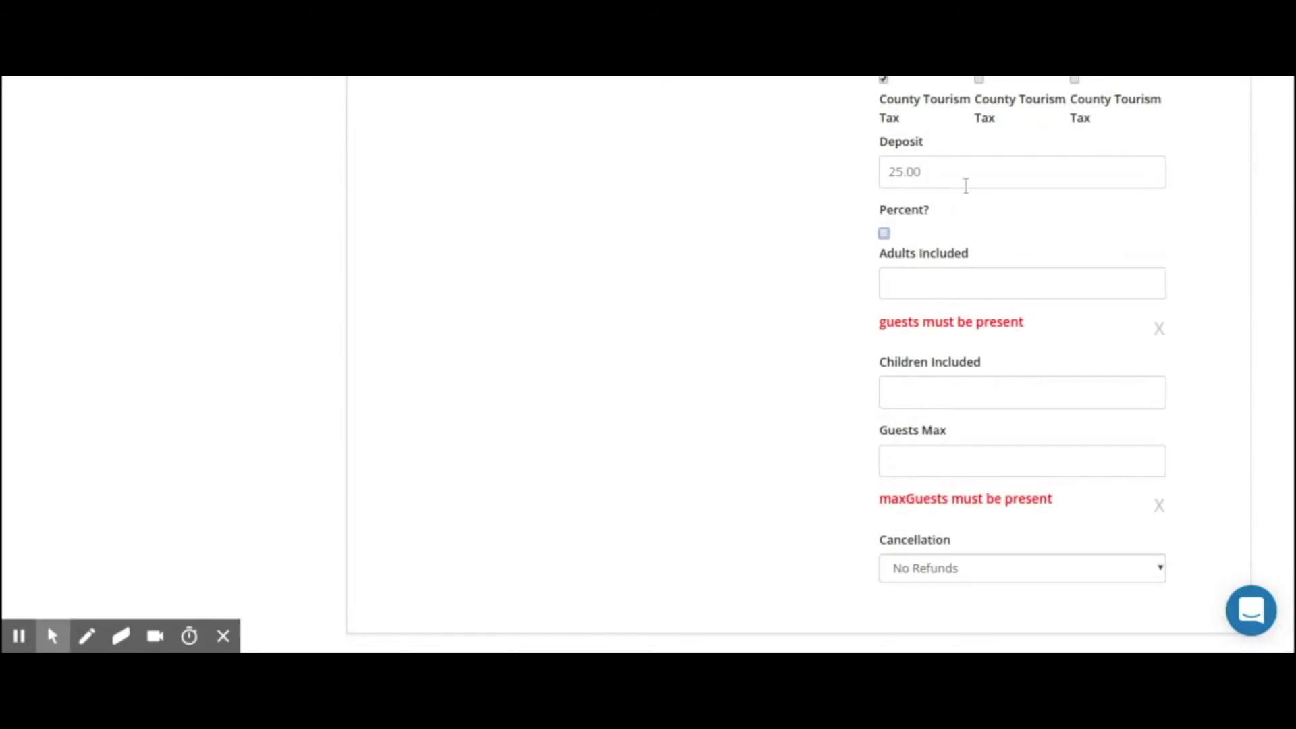
left_click_drag(945, 174, 876, 176)
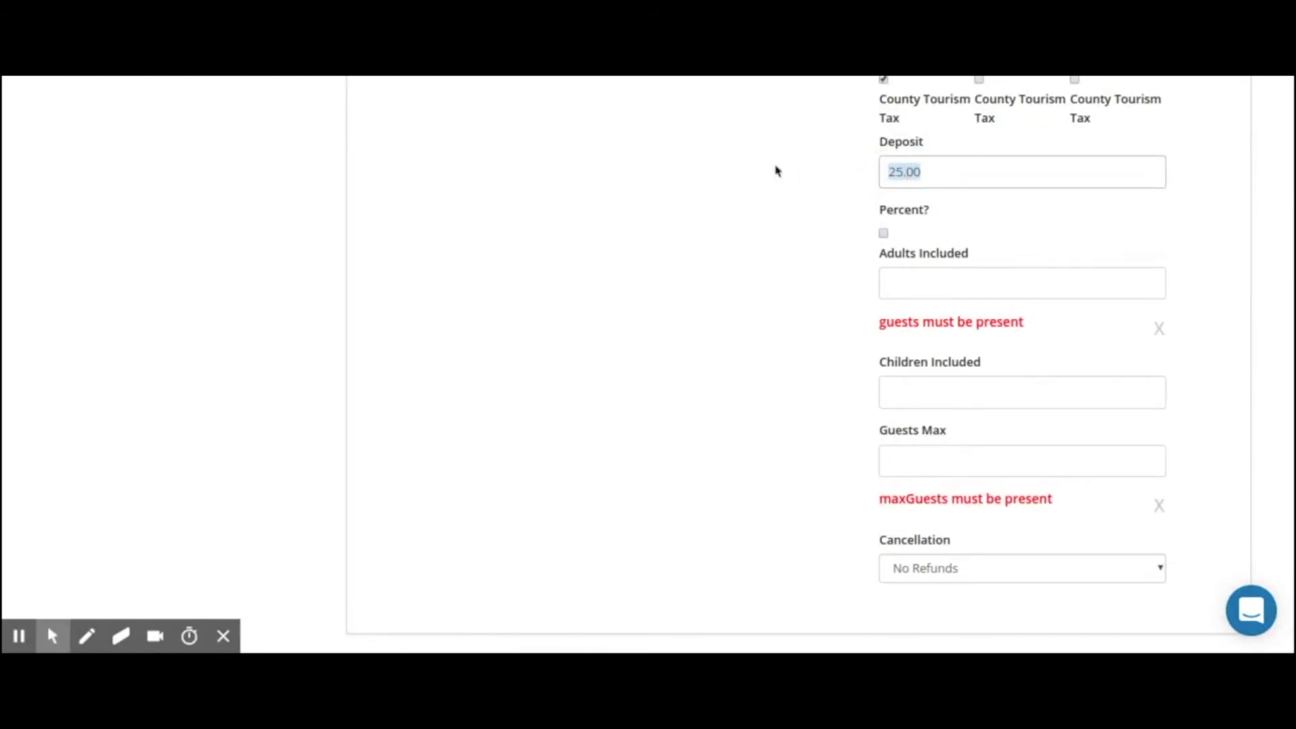
type("100")
left_click(777, 171)
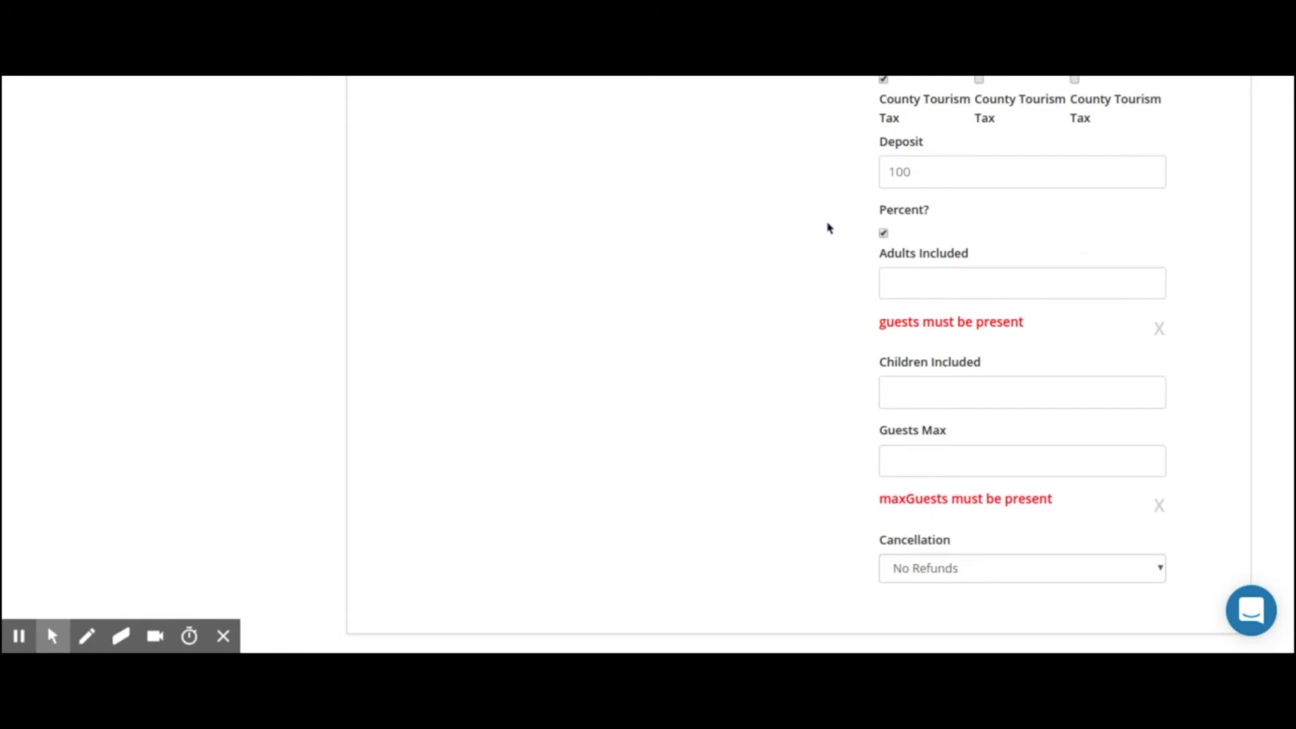
scroll(837, 223, "down", 1)
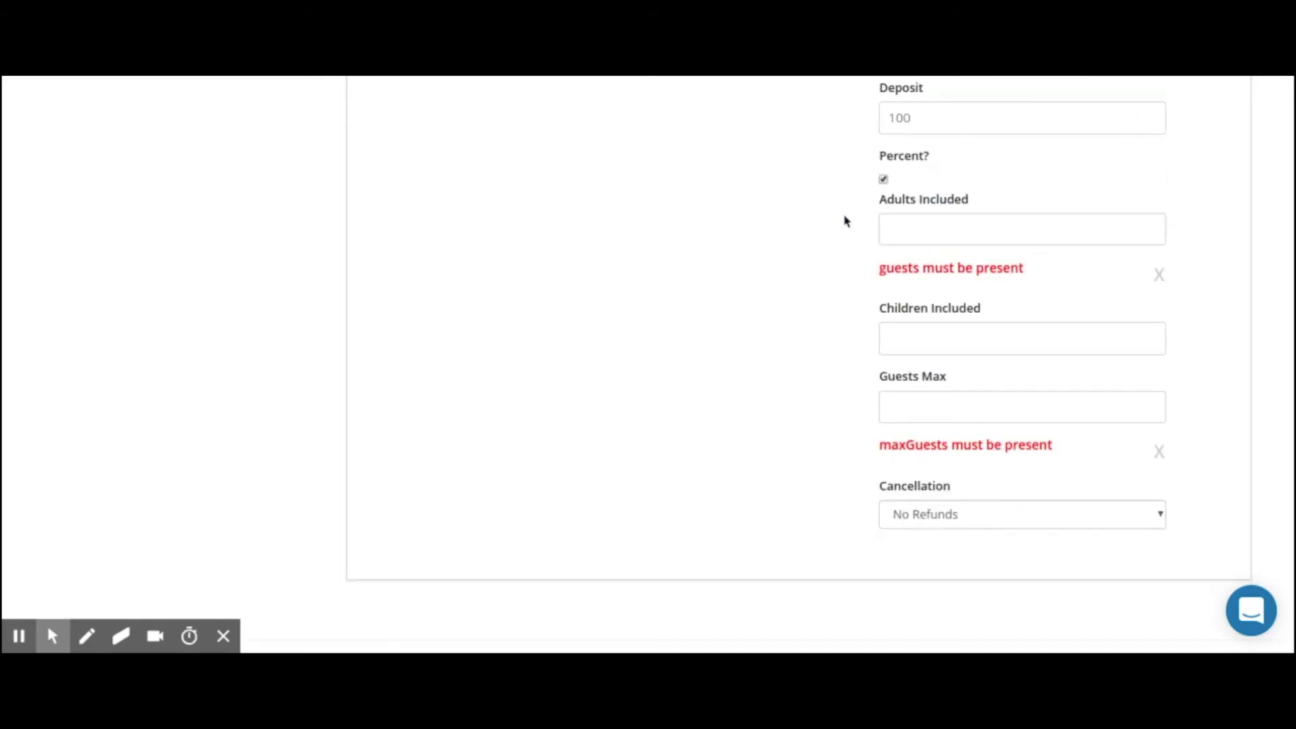
Enter 2 in Adults Included, 2 in Children Included and 6 in Guests Max
left_click(928, 221)
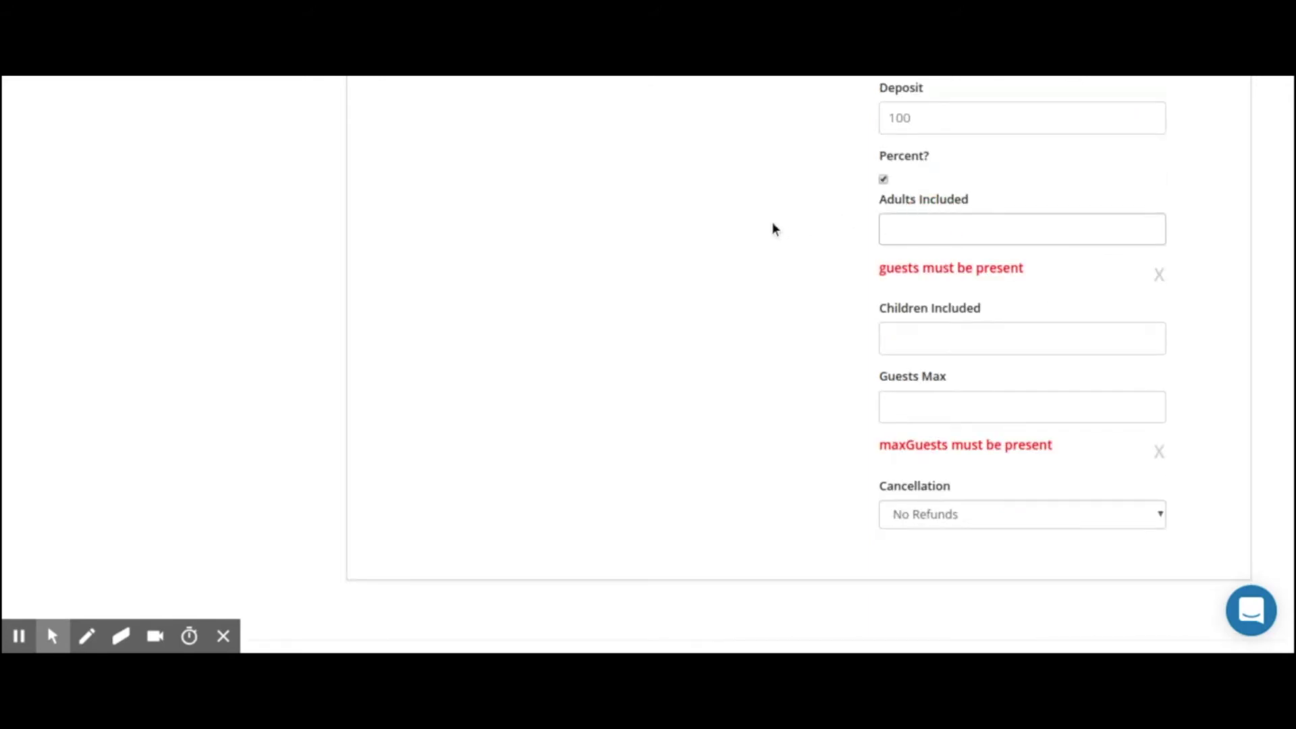
type("2")
left_click(929, 338)
type("2")
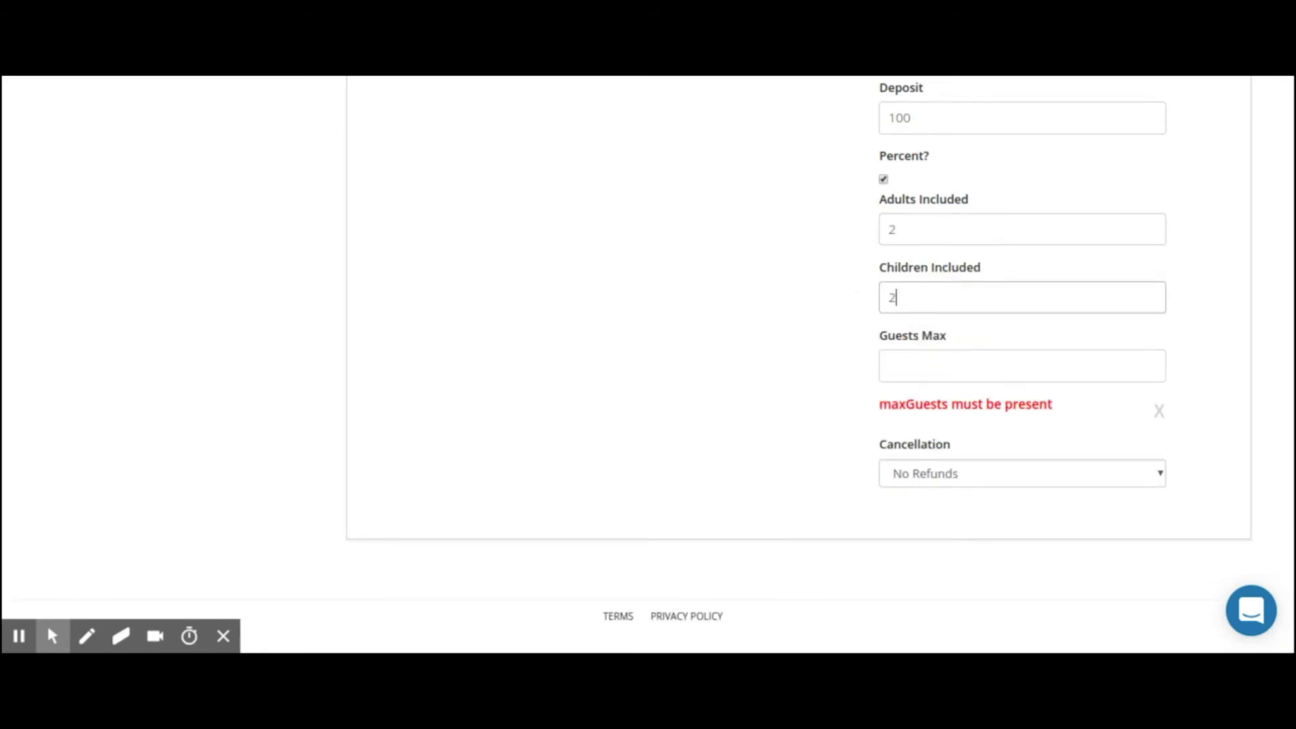
scroll(772, 311, "up", 2)
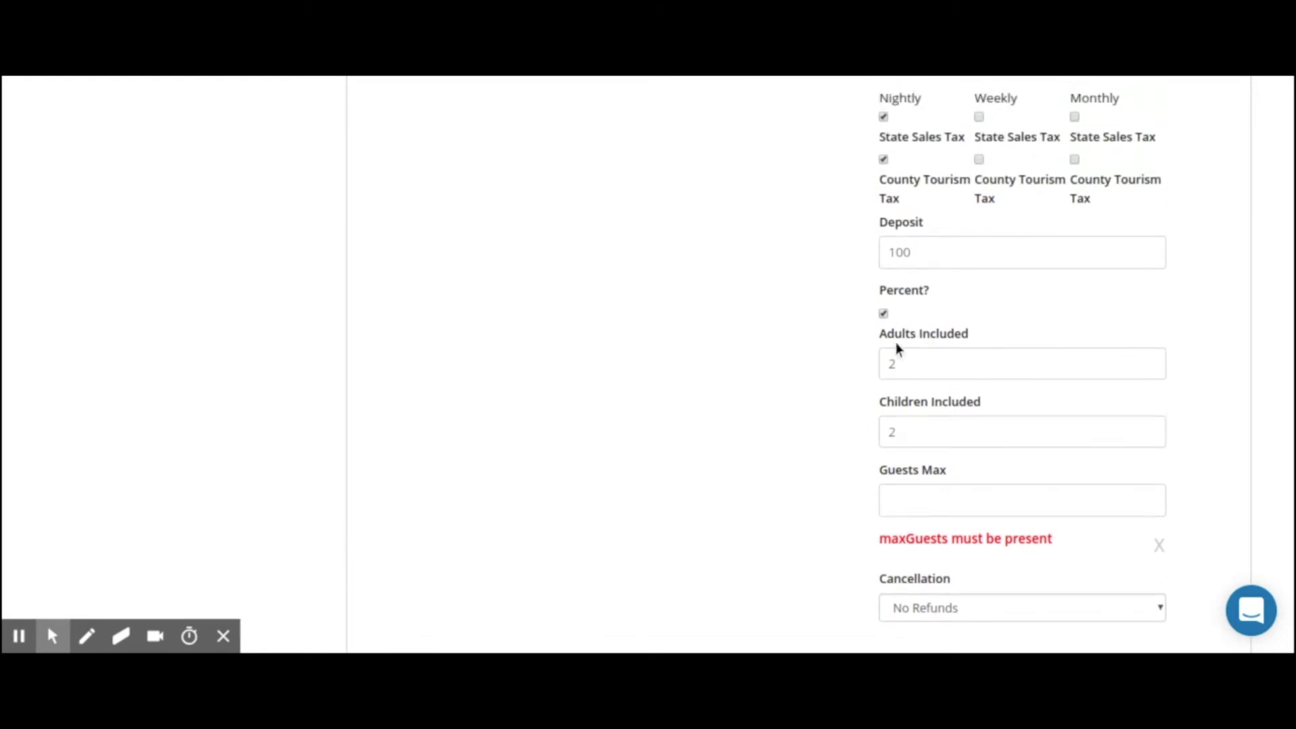
scroll(833, 354, "up", 5)
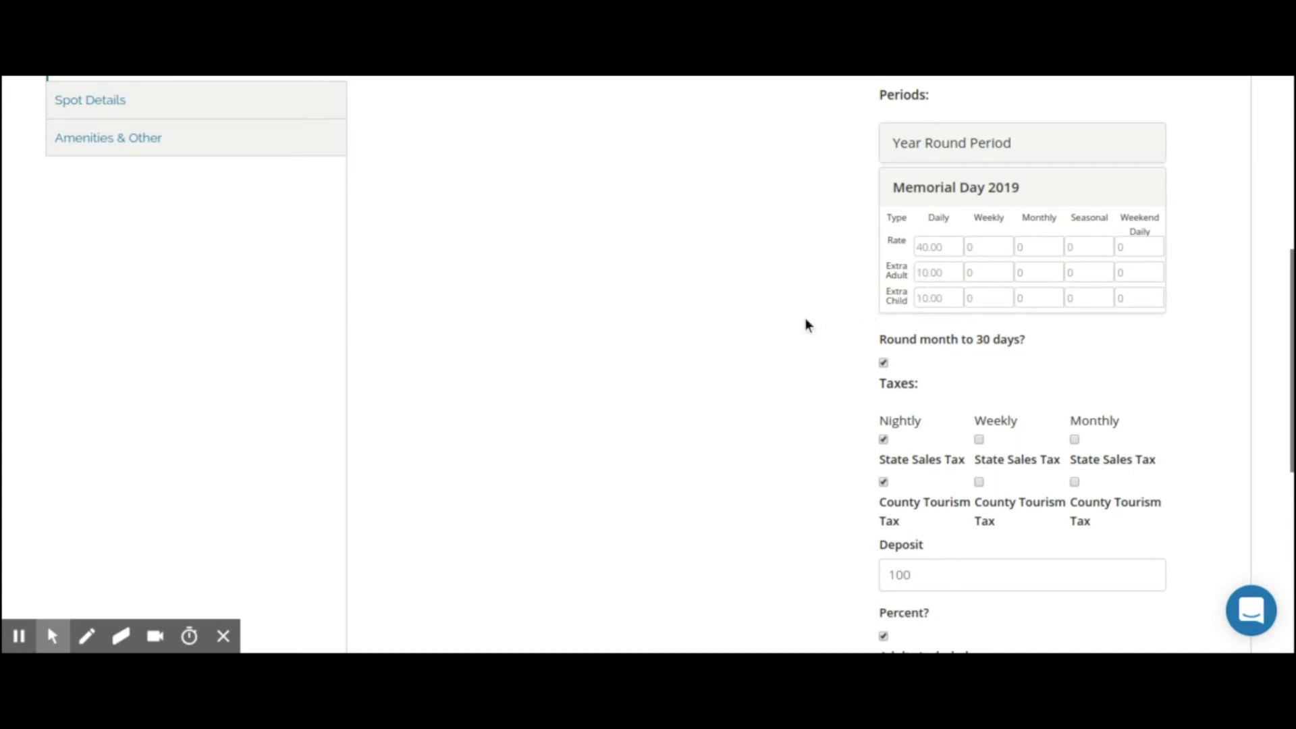
scroll(820, 306, "down", 7)
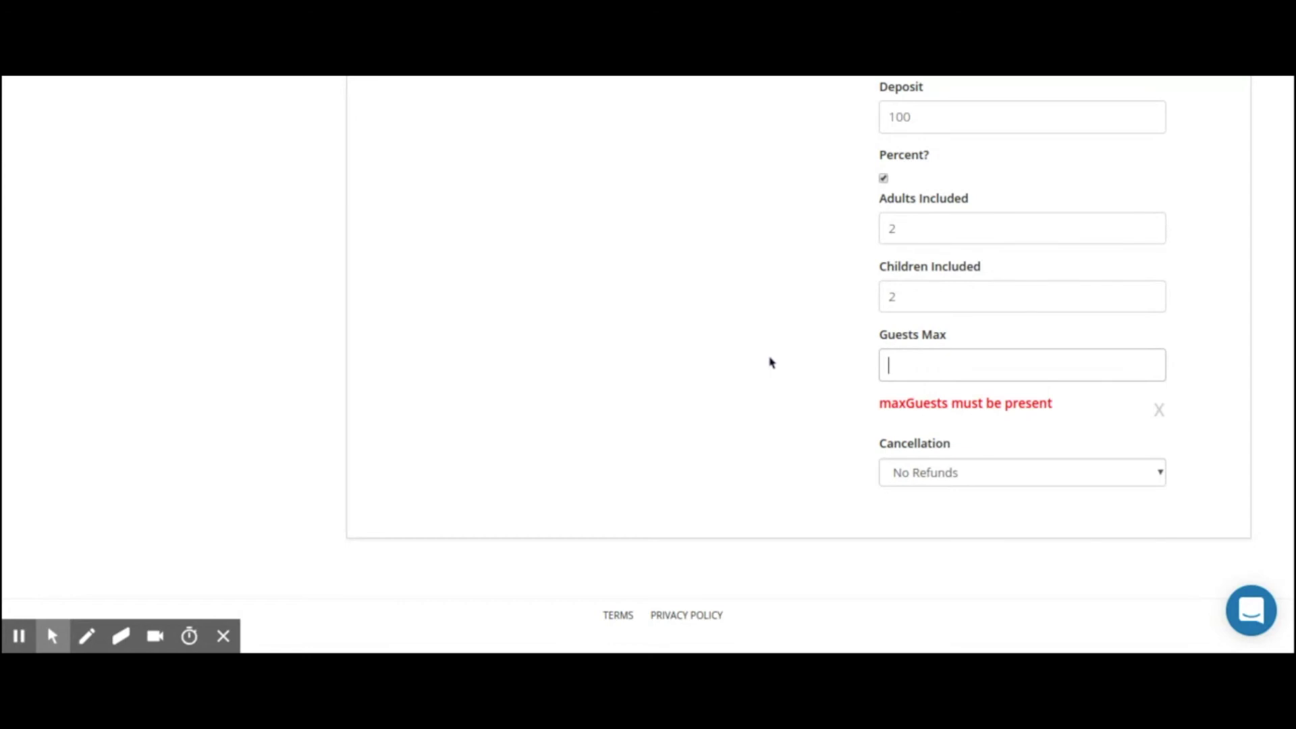
type("6")
left_click(772, 362)
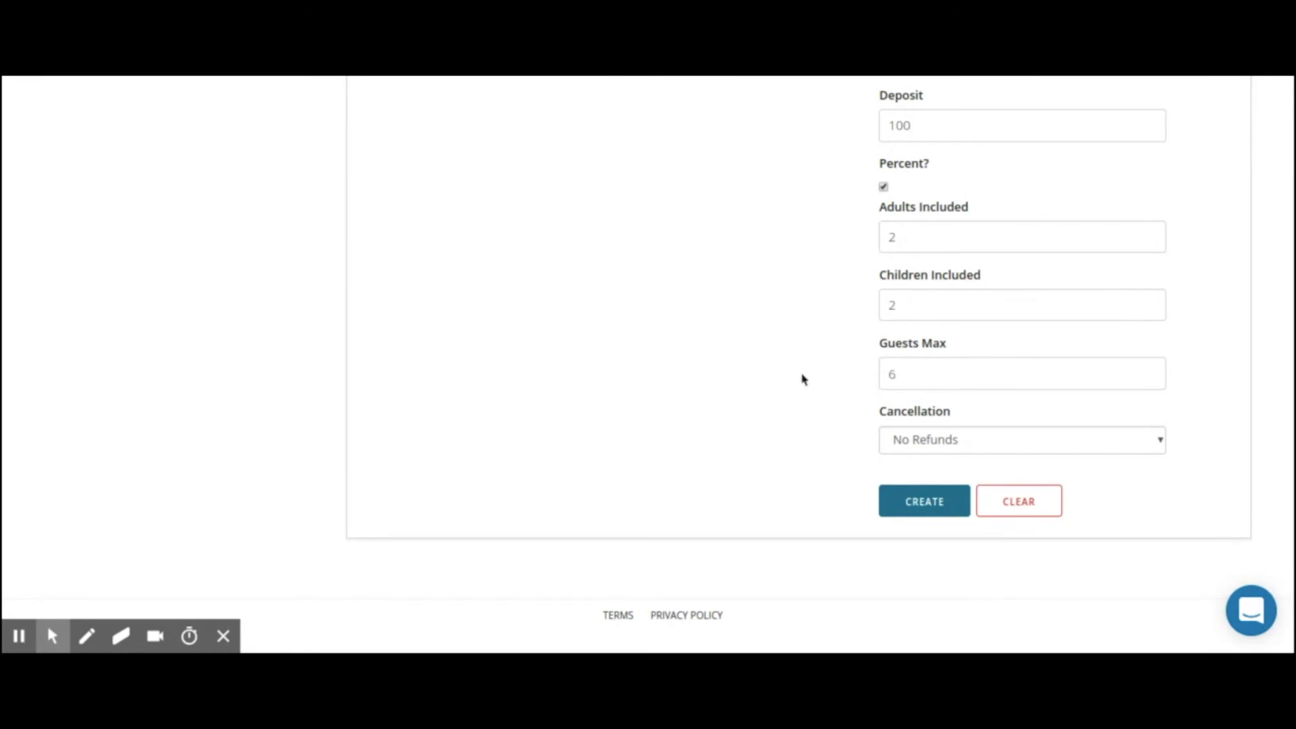
scroll(797, 405, "up", 1)
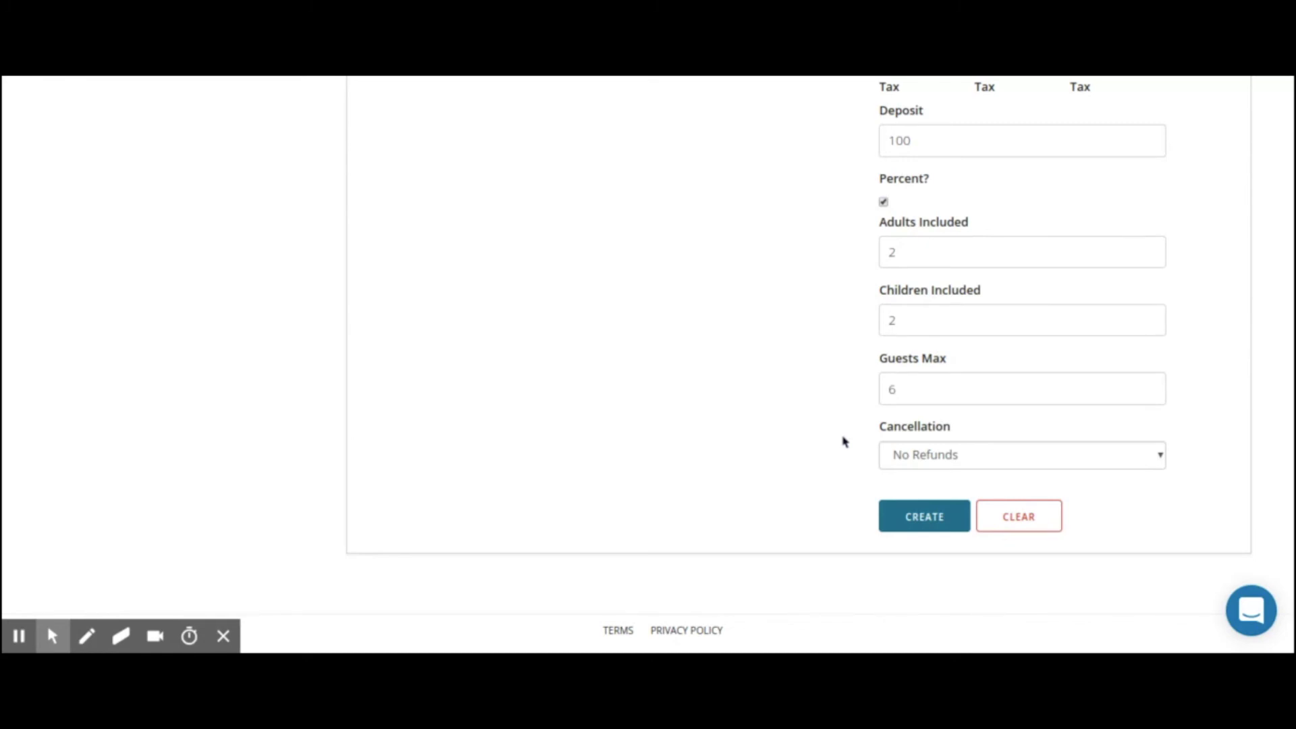
Pick 'Reference Website for Cancellation Policy' in the Cancellation dropdown, replacing No Refunds
left_click(931, 460)
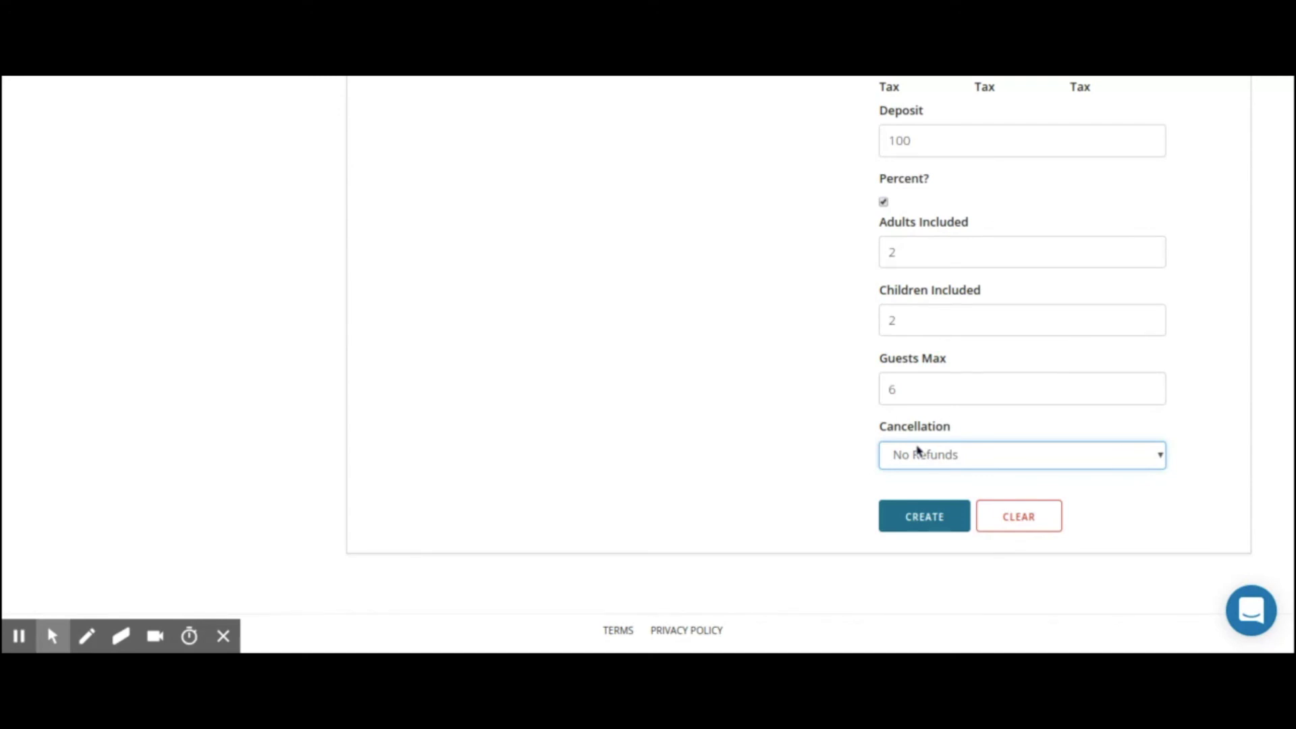
key("Down")
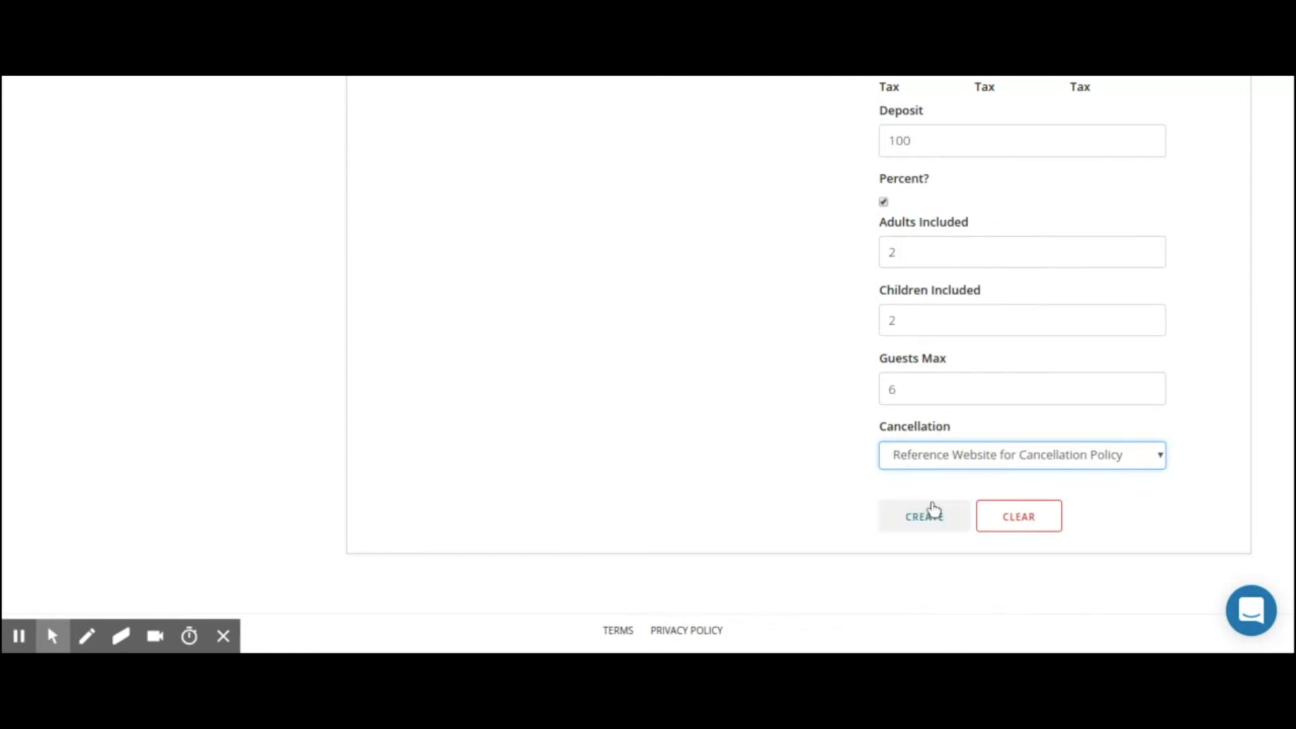
Create the RV Site Rate and confirm it appears under Park Rates
left_click(942, 526)
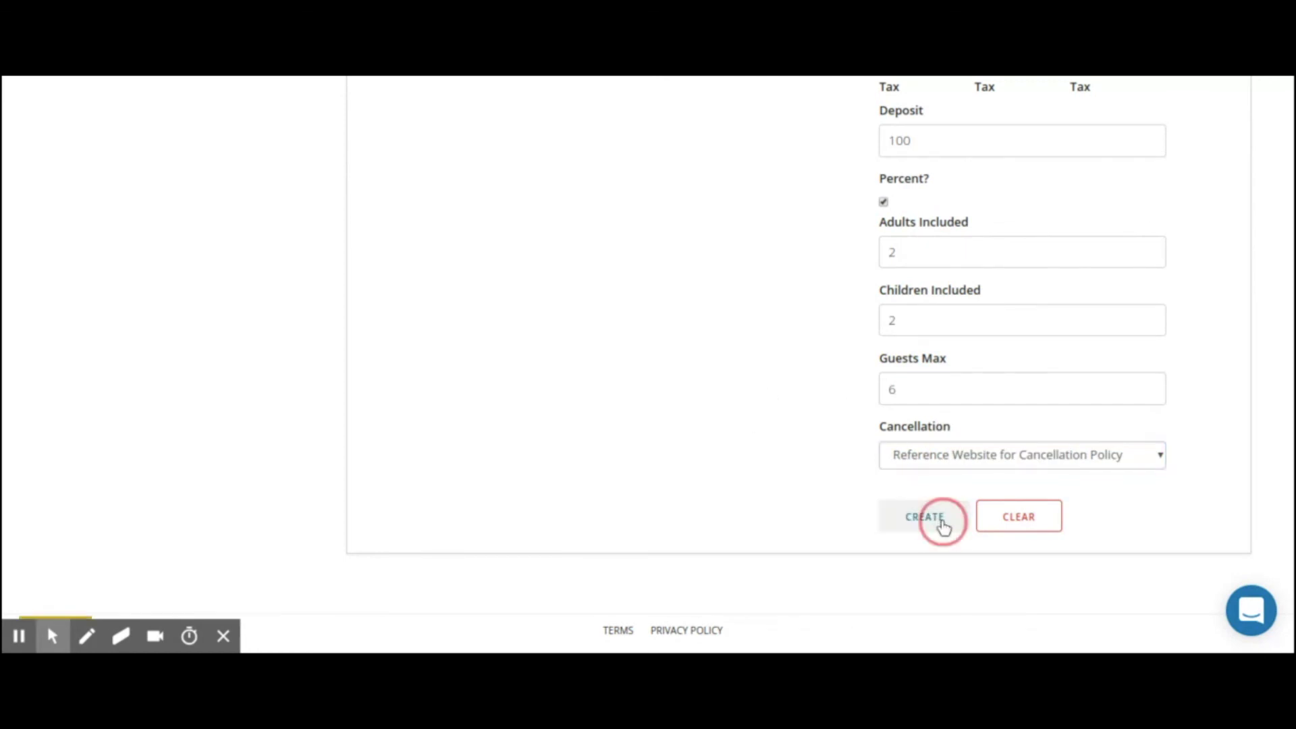
scroll(593, 387, "up", 2)
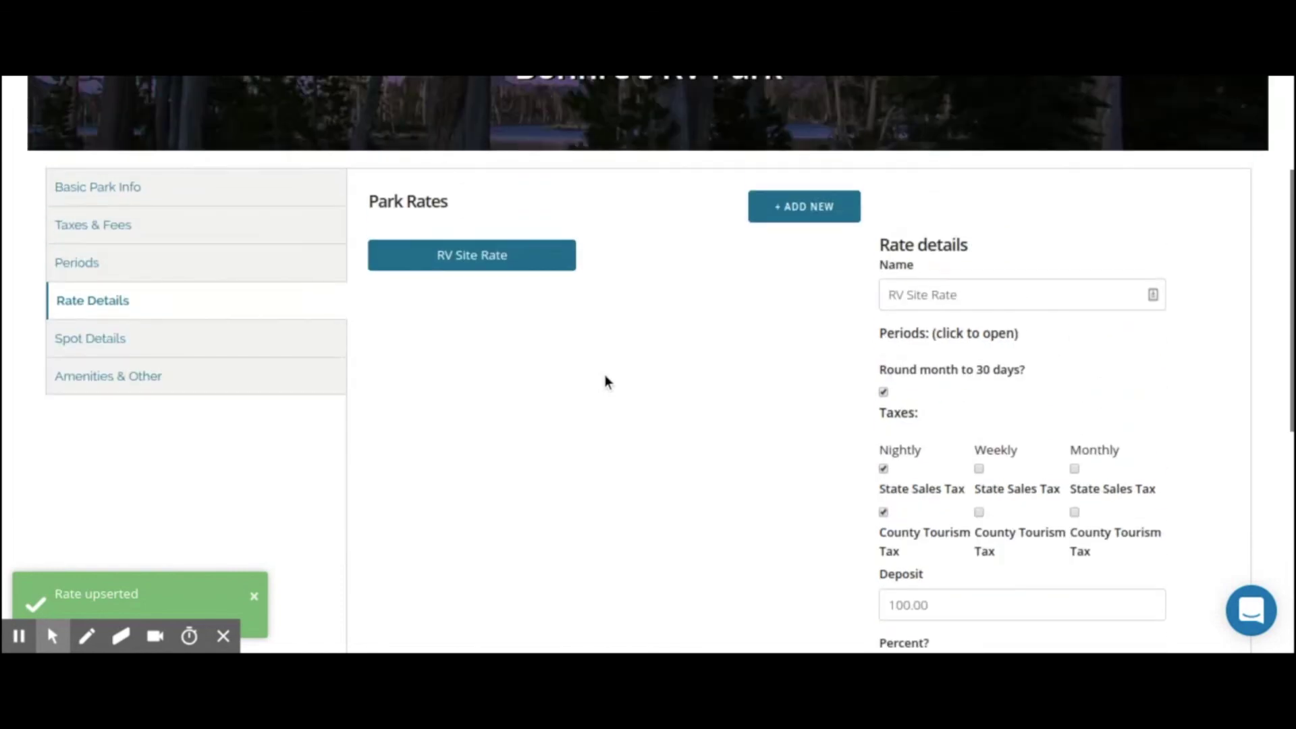